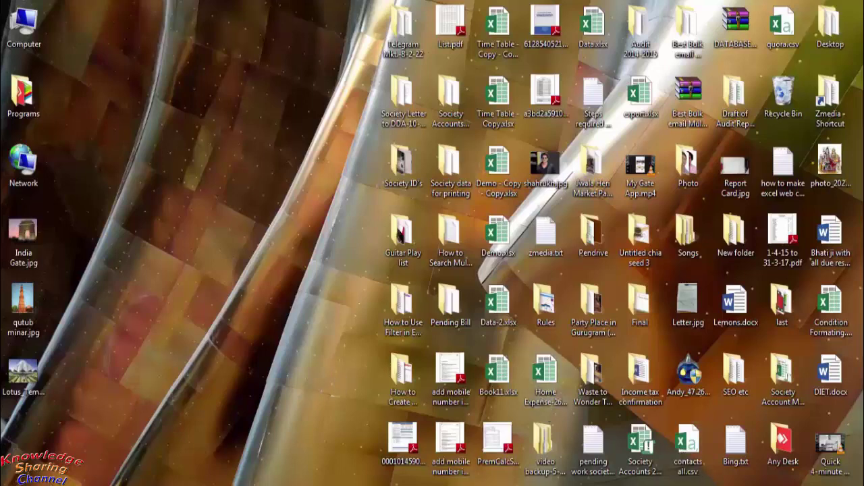
- Launch PowerPoint 2013 from the Start menu to get a blank presentation with a title slide
{"action": "key", "text": "super"}
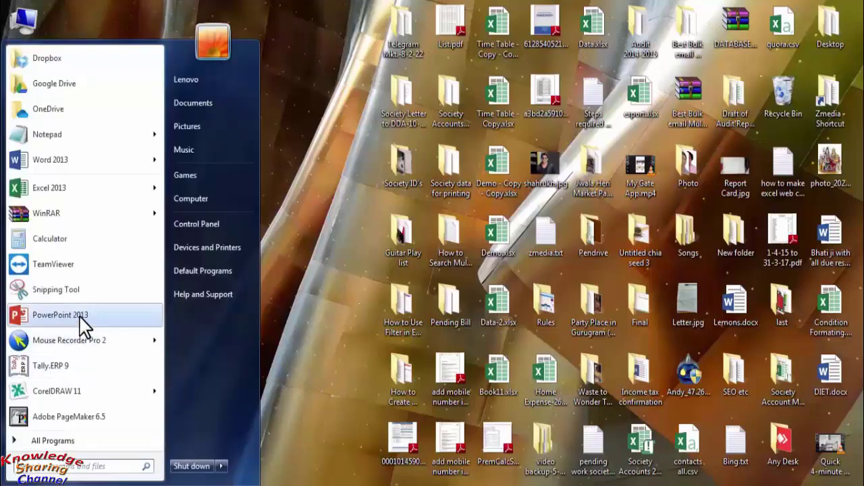
{"action": "left_click", "coordinate": [78, 315]}
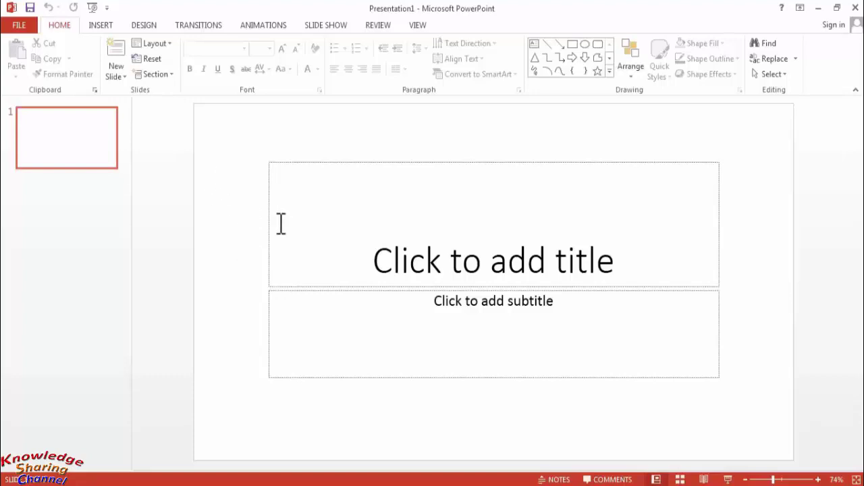
{"action": "left_click", "coordinate": [170, 45]}
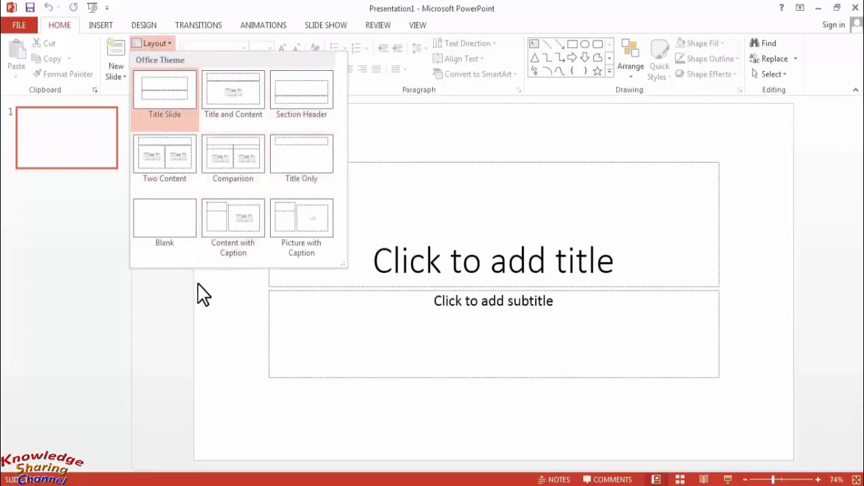
{"action": "left_click", "coordinate": [227, 304]}
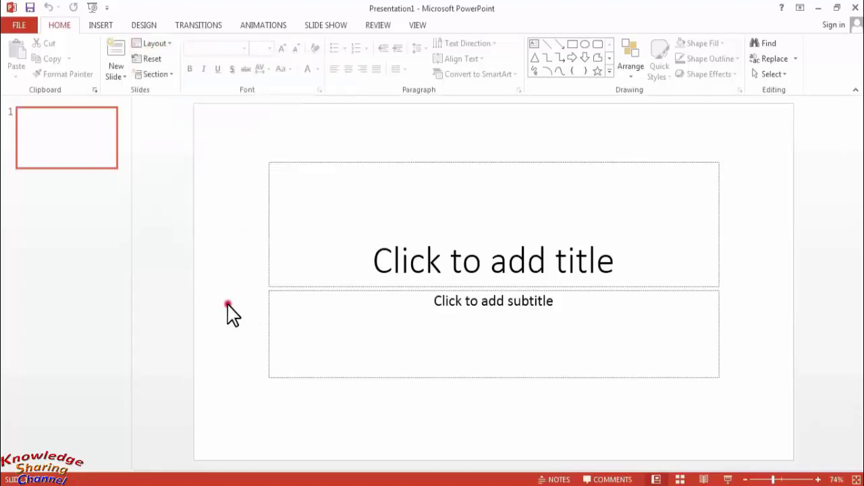
- Enter 'Welcome to Delhi' as the title and 'City of Colour' as the subtitle, dismissing a USB warning
{"action": "left_click", "coordinate": [376, 260]}
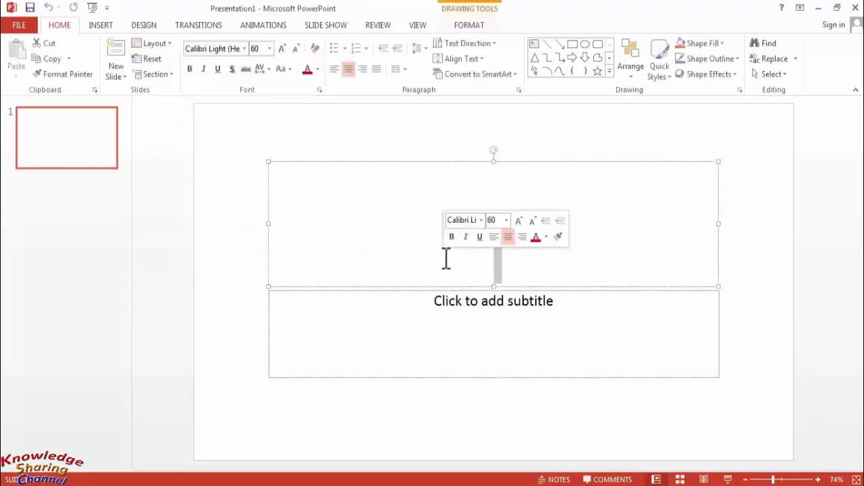
{"action": "left_click", "coordinate": [487, 262]}
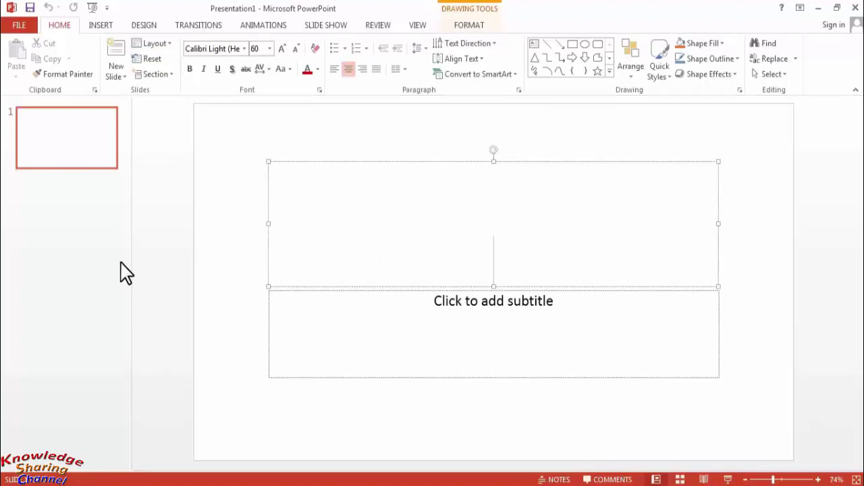
{"action": "type", "text": "Welcome "}
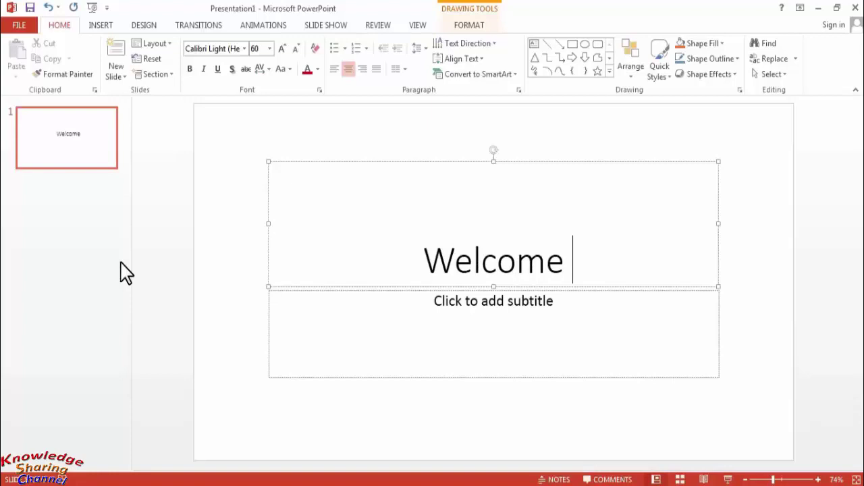
{"action": "type", "text": "to Delhi"}
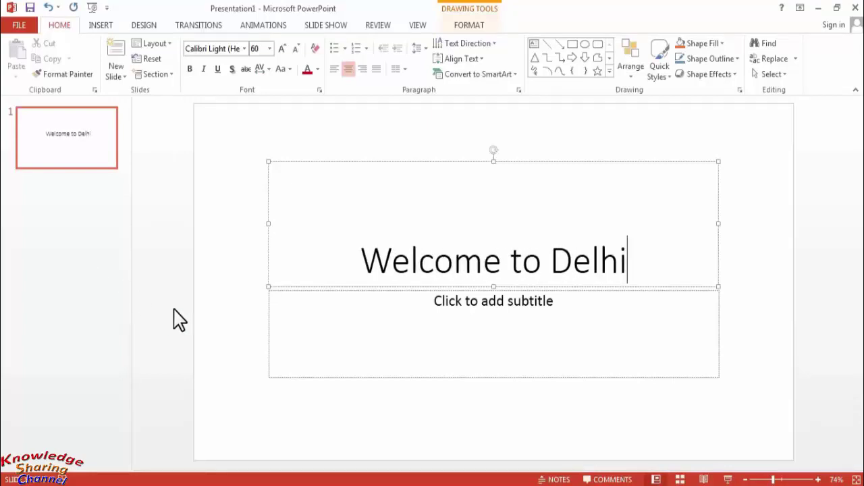
{"action": "left_click", "coordinate": [482, 306]}
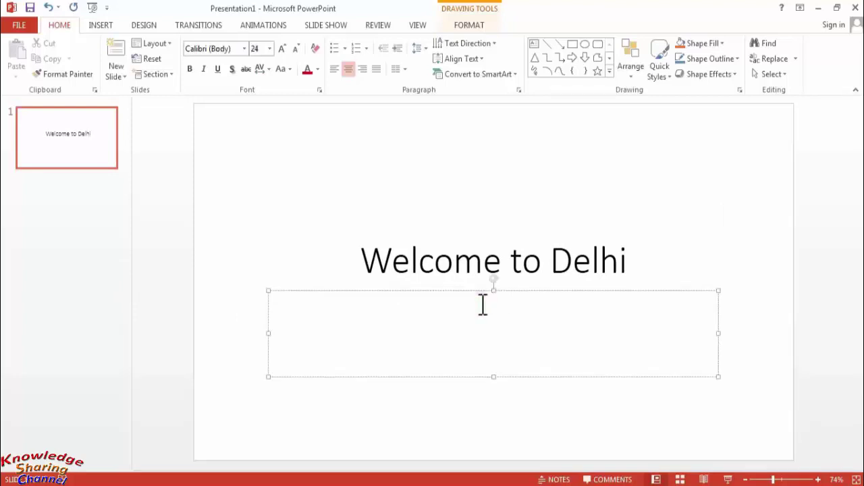
{"action": "type", "text": "Cityof"}
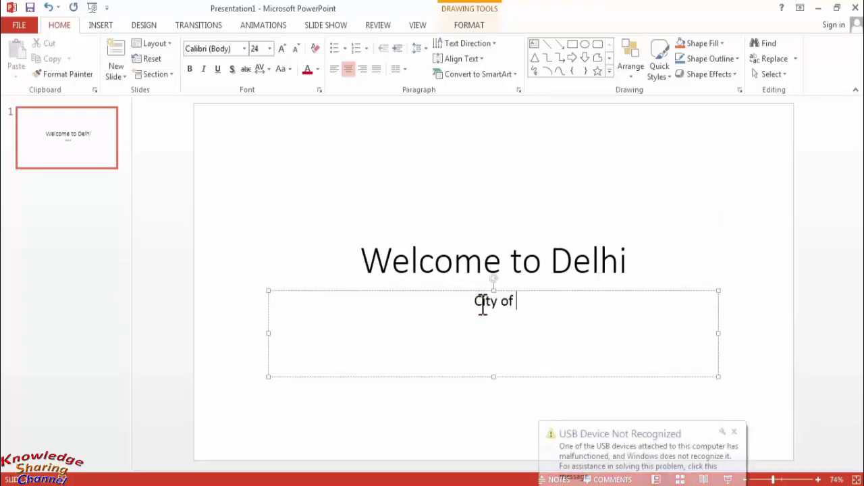
{"action": "type", "text": " Colour"}
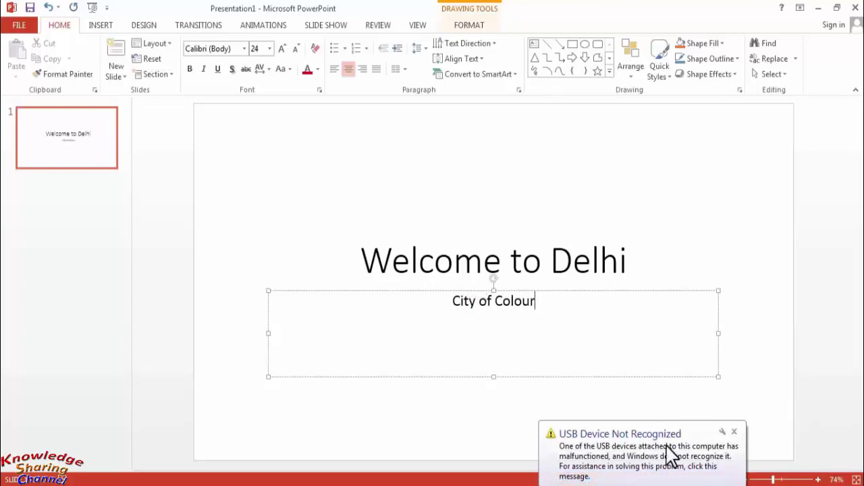
{"action": "left_click", "coordinate": [735, 432]}
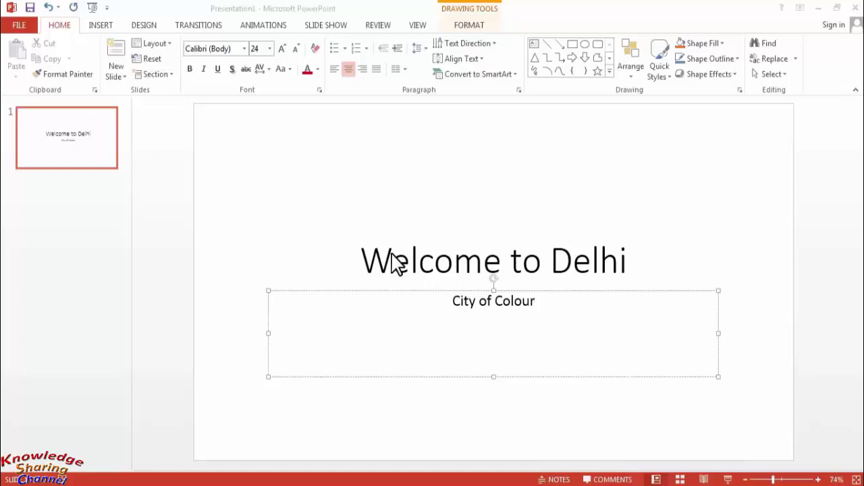
- Format the 'Welcome to Delhi' title as bold 72 pt Rage Italic in dark green
{"action": "left_click", "coordinate": [361, 258]}
{"action": "left_click_drag", "start_coordinate": [362, 259], "coordinate": [627, 251]}
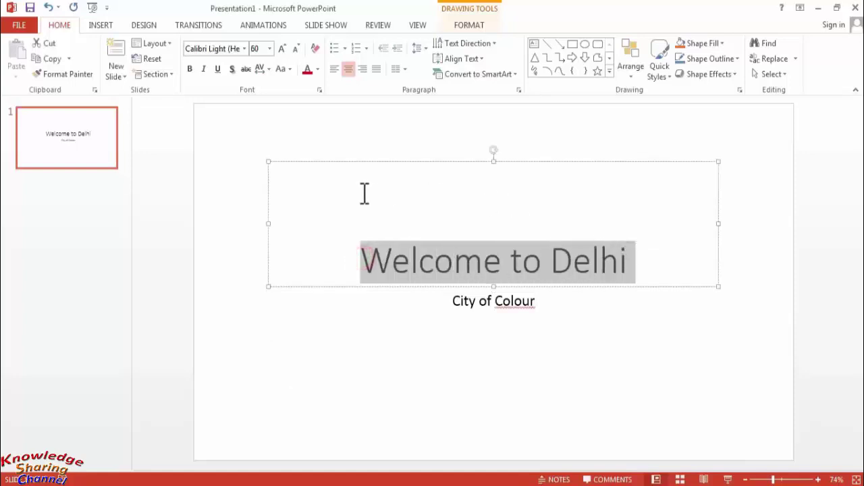
{"action": "left_click", "coordinate": [244, 49]}
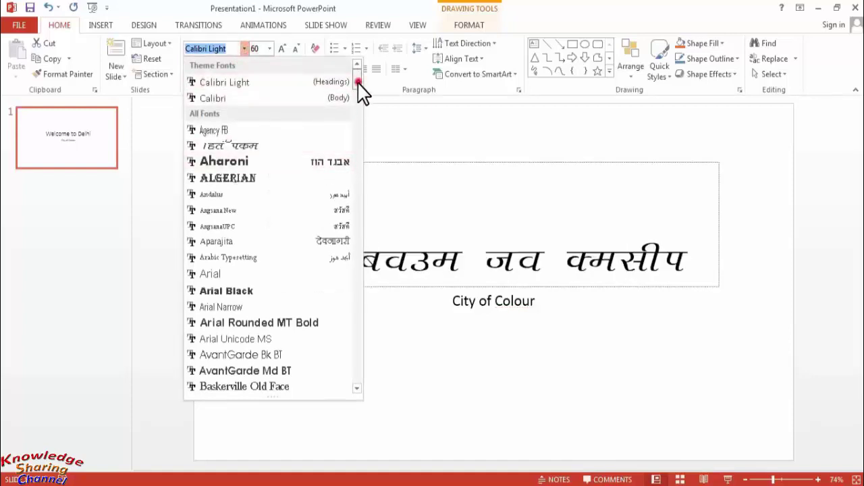
{"action": "left_click_drag", "start_coordinate": [357, 81], "coordinate": [385, 313]}
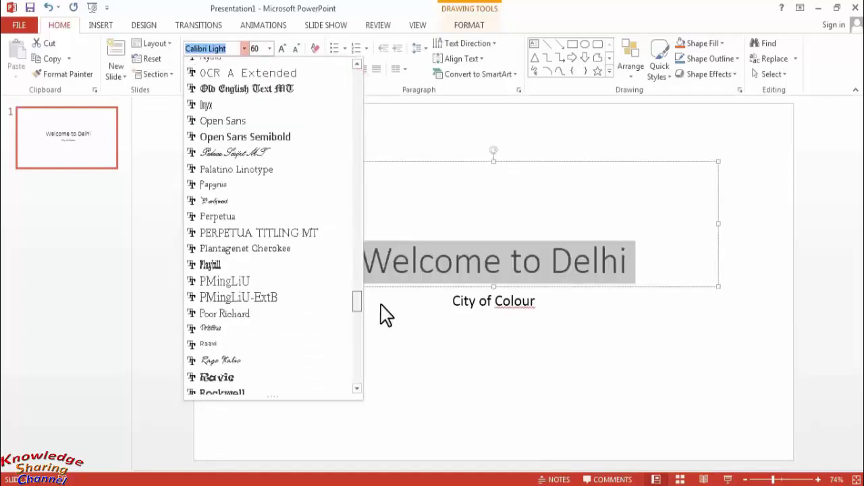
{"action": "scroll", "coordinate": [385, 314], "scroll_direction": "down", "scroll_amount": 1}
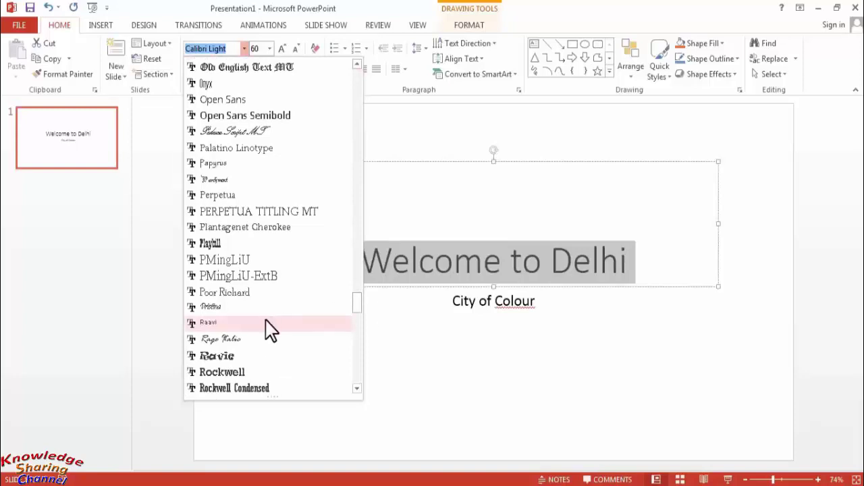
{"action": "left_click", "coordinate": [241, 339]}
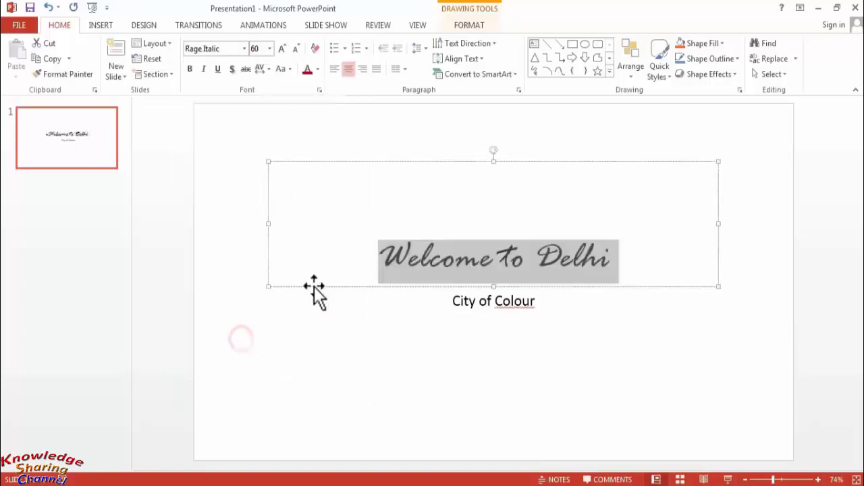
{"action": "left_click", "coordinate": [191, 68]}
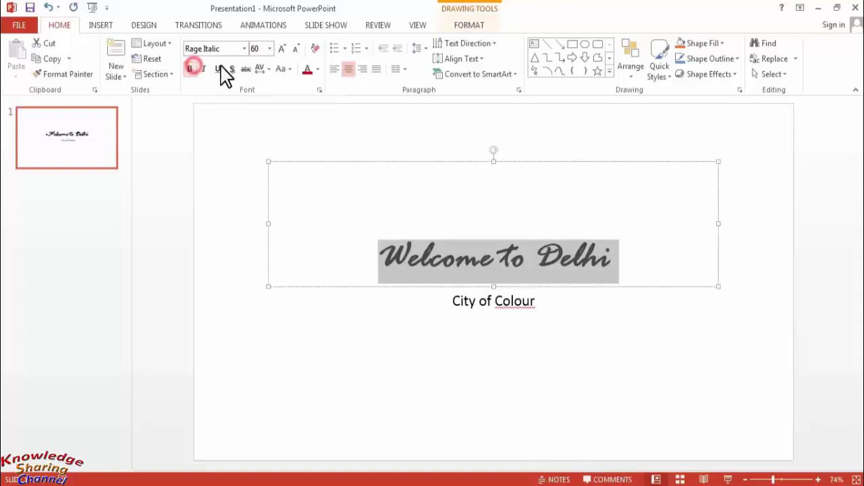
{"action": "left_click", "coordinate": [284, 50]}
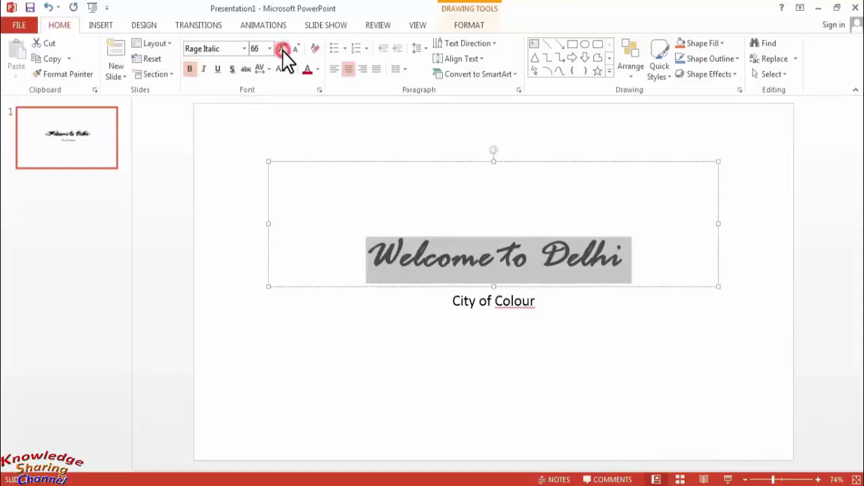
{"action": "left_click", "coordinate": [318, 69]}
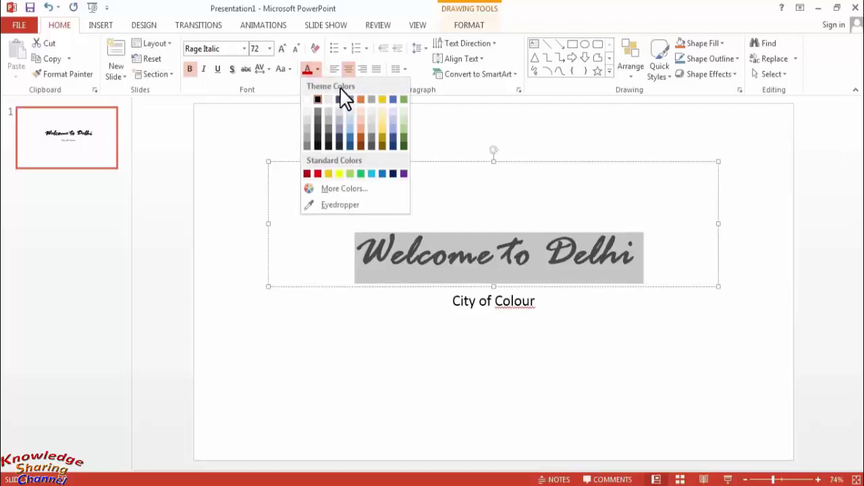
{"action": "left_click", "coordinate": [404, 142]}
- Set the 'City of Colour' subtitle in enlarged Rage Italic to match the title
{"action": "left_click", "coordinate": [464, 300]}
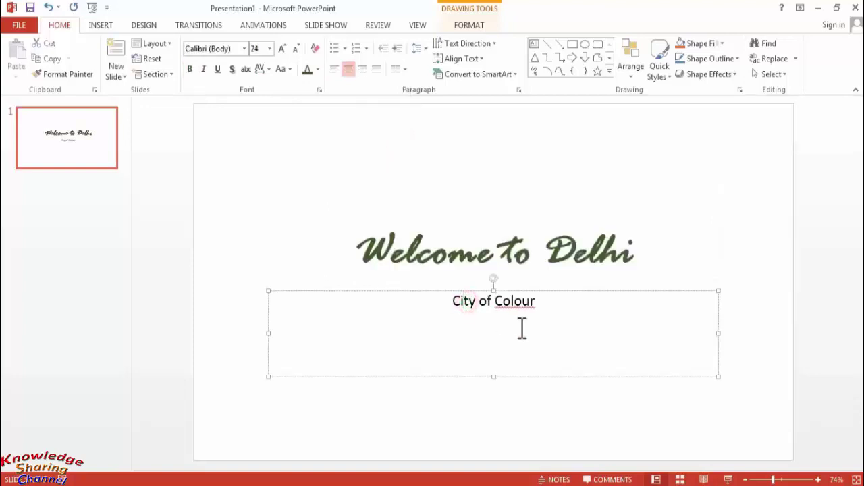
{"action": "key", "text": "ctrl+a"}
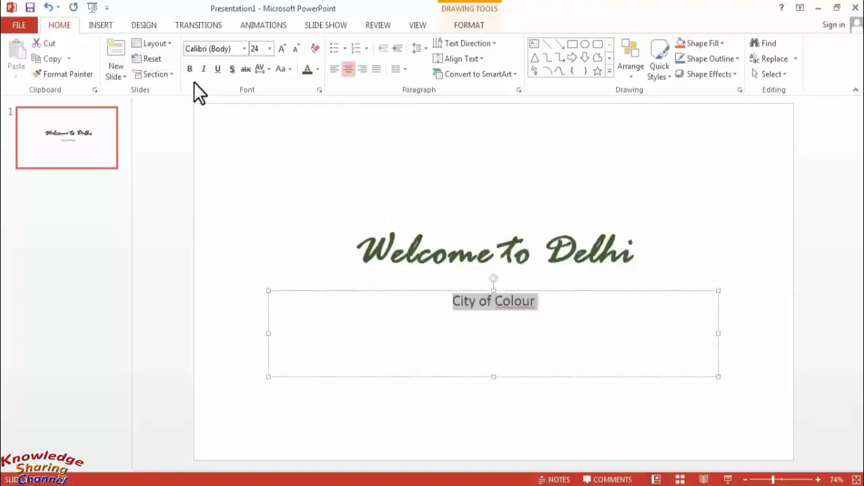
{"action": "left_click", "coordinate": [245, 49]}
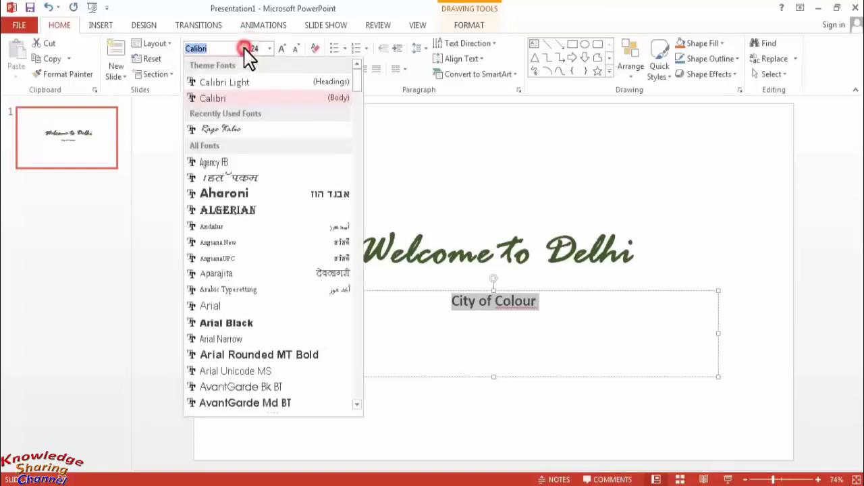
{"action": "left_click", "coordinate": [250, 129]}
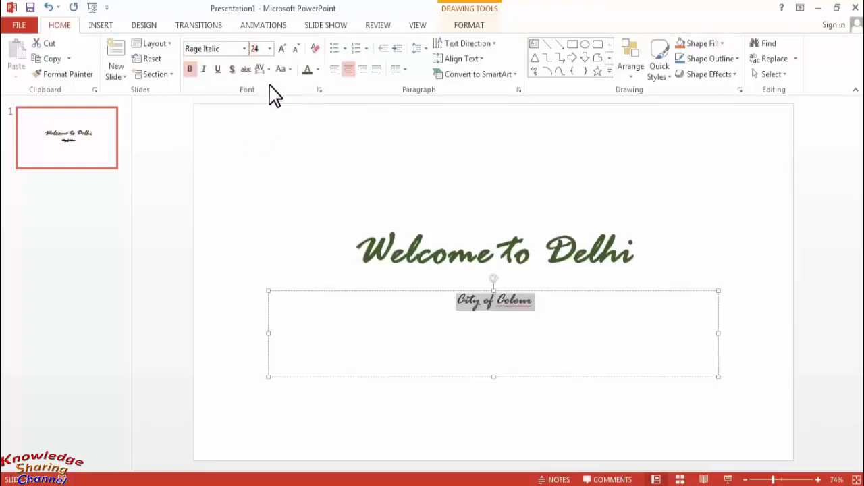
{"action": "left_click", "coordinate": [282, 50]}
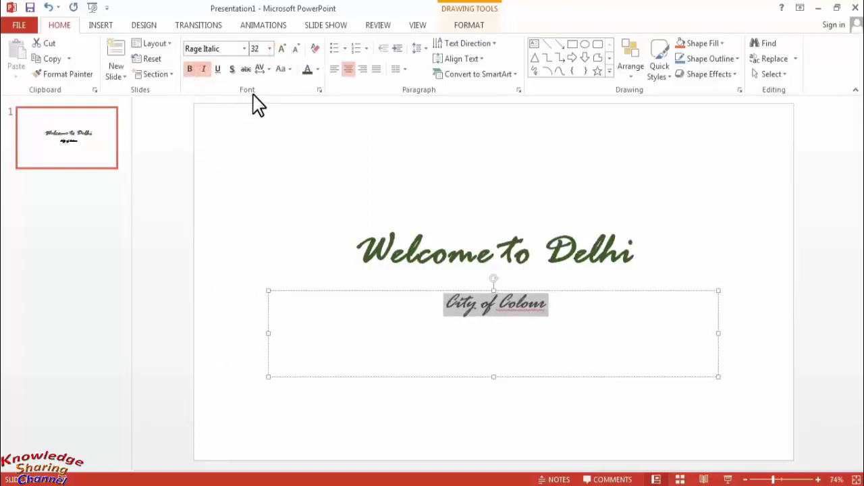
{"action": "left_click", "coordinate": [355, 169]}
{"action": "left_click", "coordinate": [319, 346]}
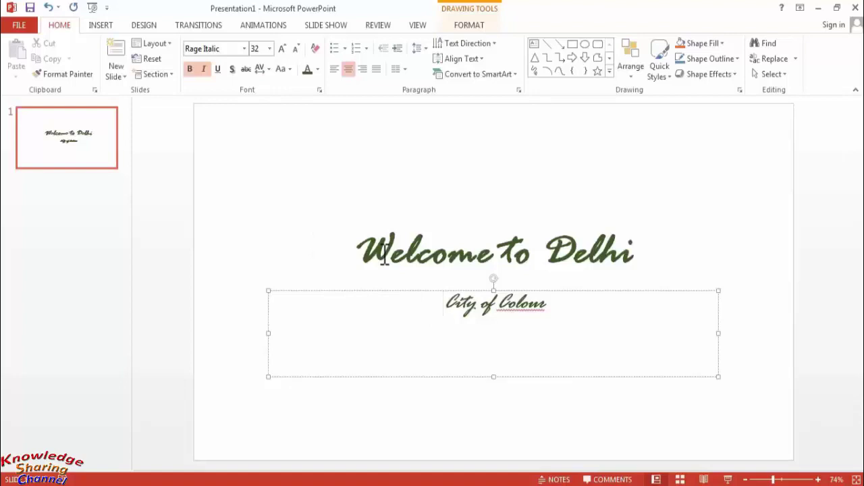
- Add a Title and Content slide and title it 'India Gate'
{"action": "left_click", "coordinate": [121, 76]}
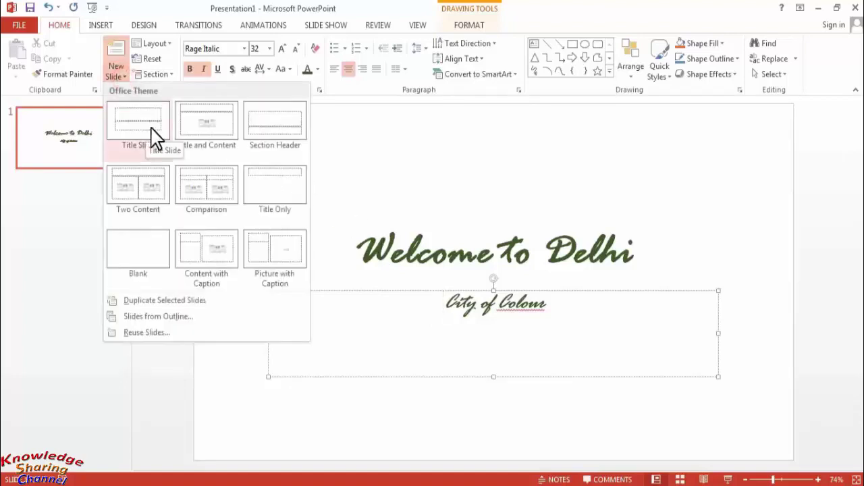
{"action": "left_click", "coordinate": [202, 130]}
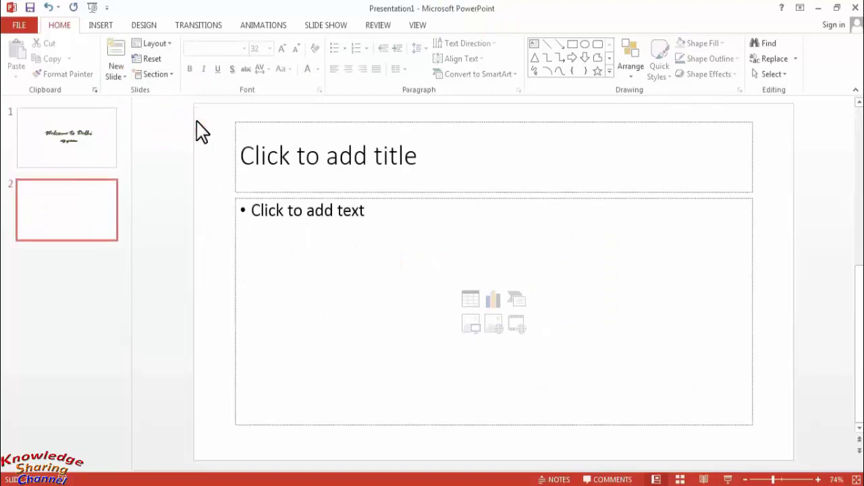
{"action": "left_click", "coordinate": [345, 158]}
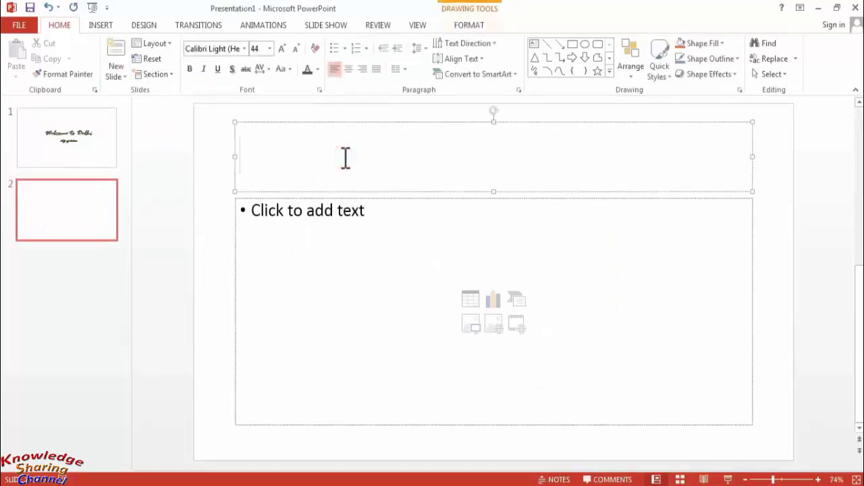
{"action": "type", "text": "India "}
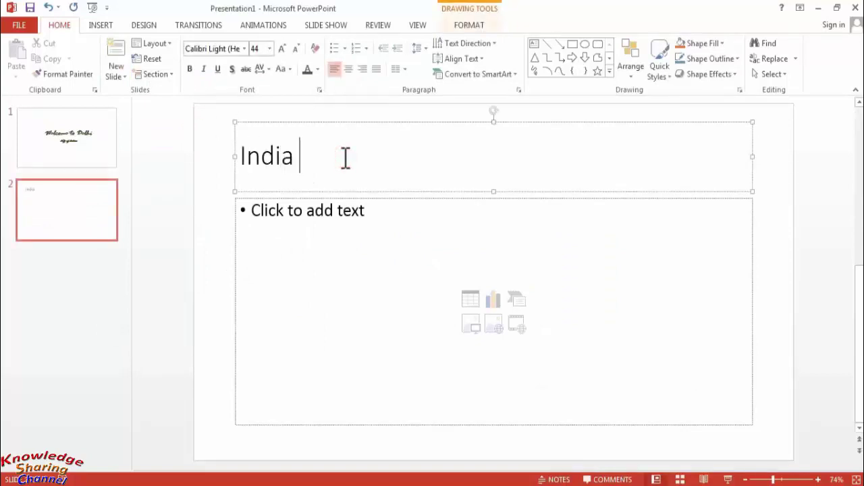
{"action": "type", "text": "Gate"}
- Insert India Gate.jpg from the Desktop onto slide 2 with the Soft Edge Rectangle style
{"action": "left_click", "coordinate": [472, 324]}
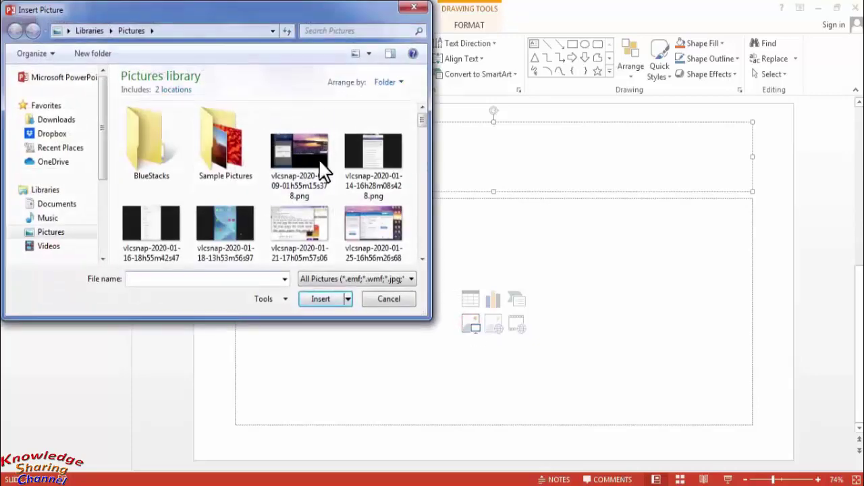
{"action": "left_click", "coordinate": [68, 30]}
{"action": "left_click", "coordinate": [81, 47]}
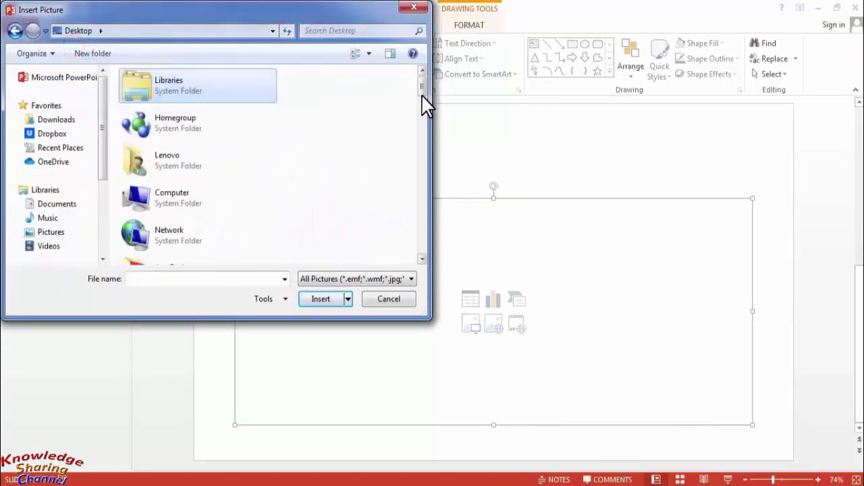
{"action": "left_click_drag", "start_coordinate": [422, 90], "coordinate": [433, 230]}
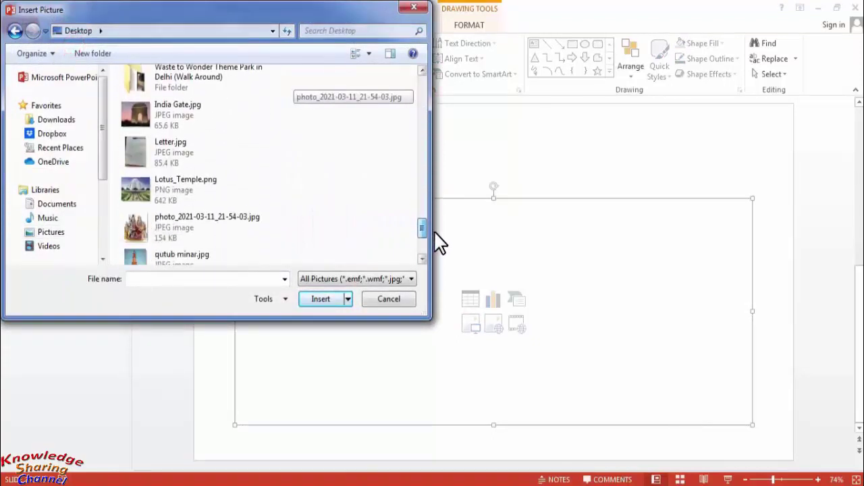
{"action": "left_click", "coordinate": [169, 109]}
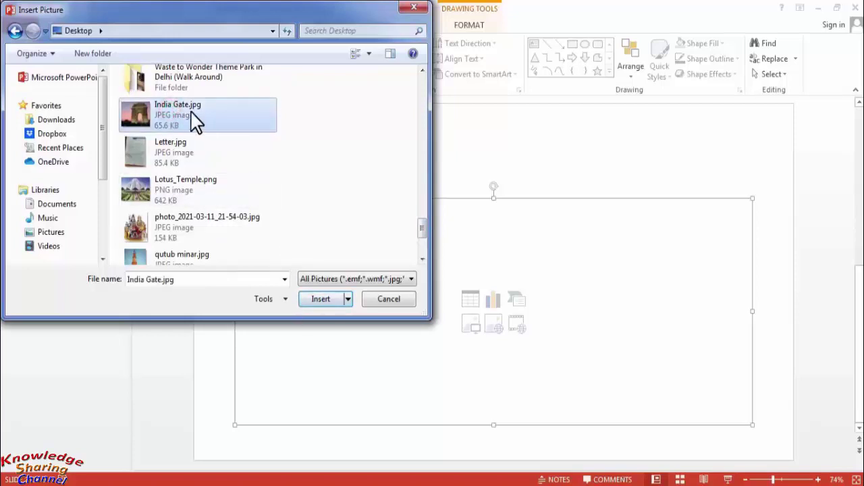
{"action": "left_click", "coordinate": [324, 299]}
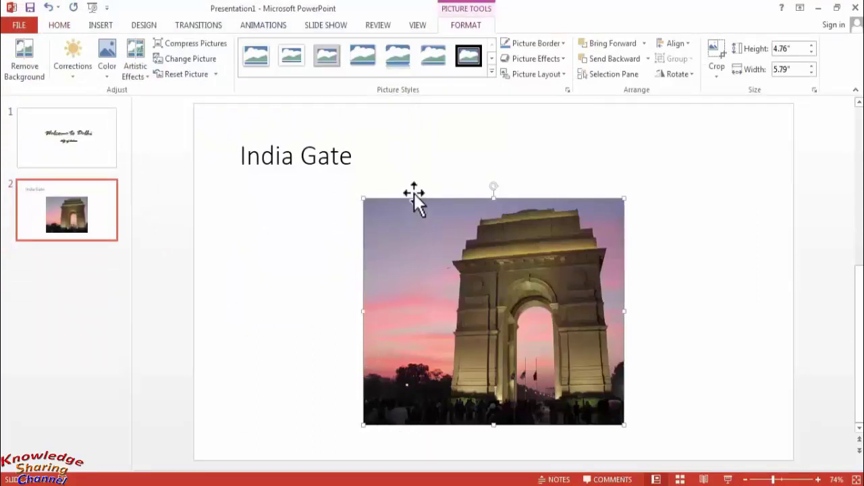
{"action": "left_click", "coordinate": [432, 56]}
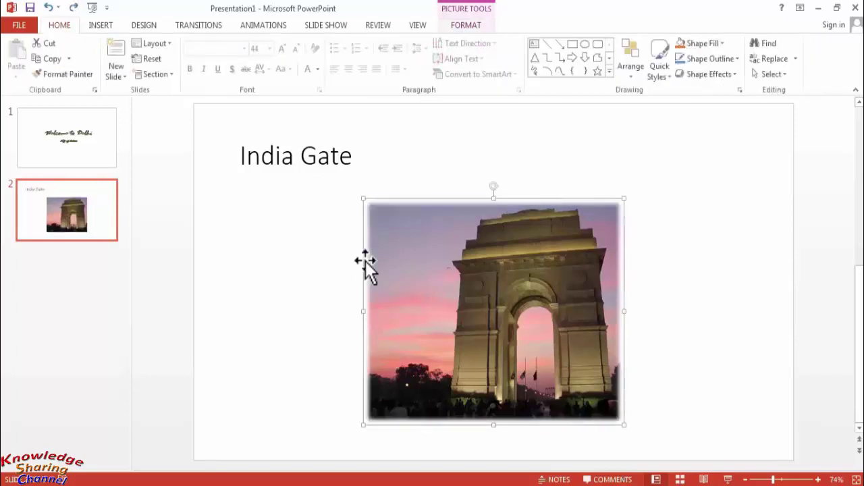
- Format the 'India Gate' title as bold 60 pt Rage Italic in dark green
{"action": "left_click", "coordinate": [355, 157]}
{"action": "double_click", "coordinate": [353, 156]}
{"action": "left_click_drag", "start_coordinate": [262, 171], "coordinate": [250, 160]}
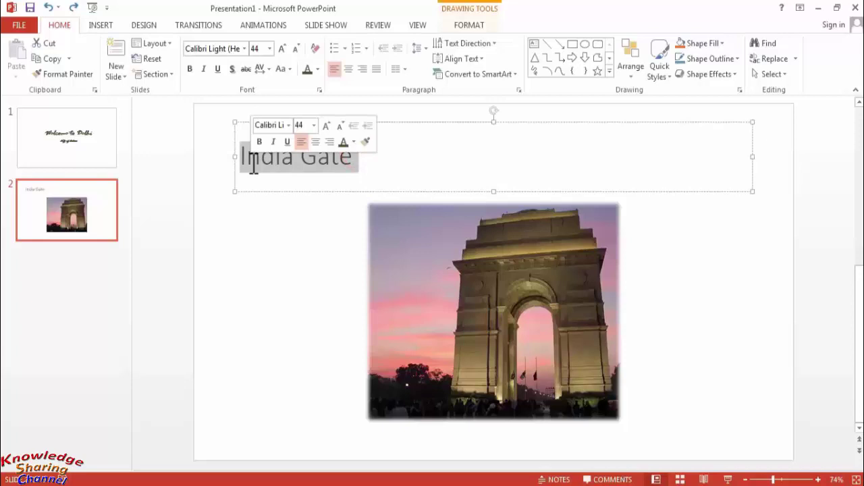
{"action": "left_click", "coordinate": [244, 50]}
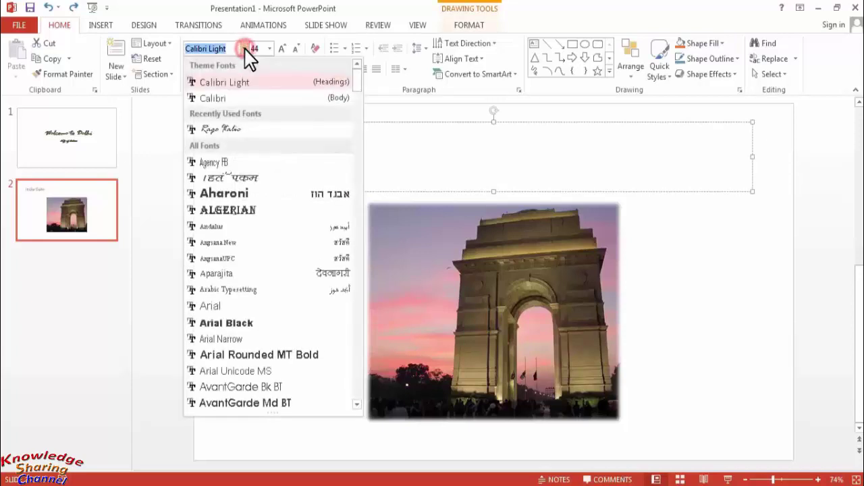
{"action": "left_click", "coordinate": [230, 129]}
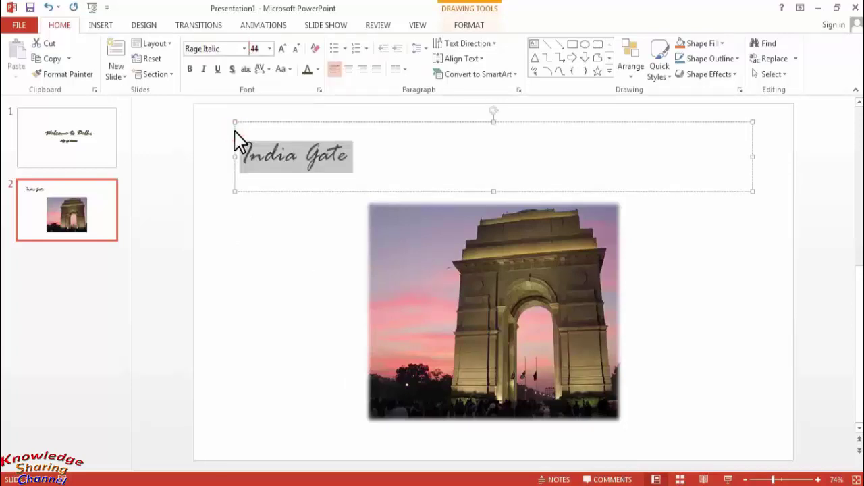
{"action": "left_click", "coordinate": [190, 68]}
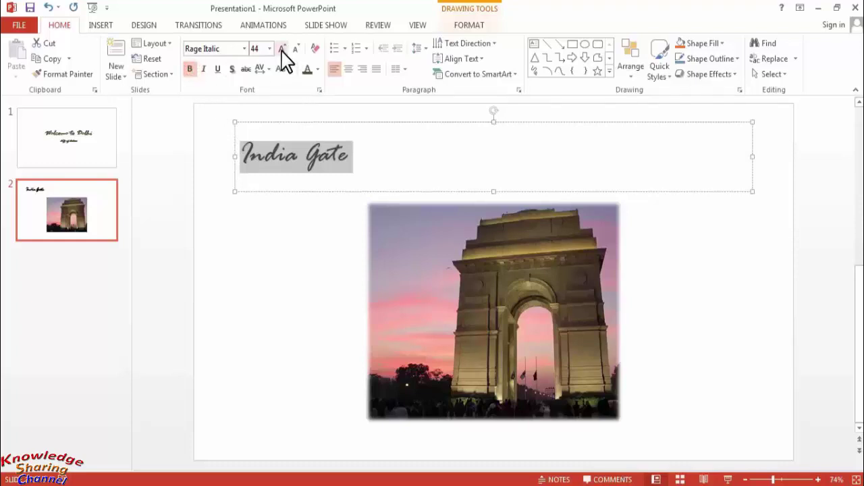
{"action": "left_click", "coordinate": [282, 49]}
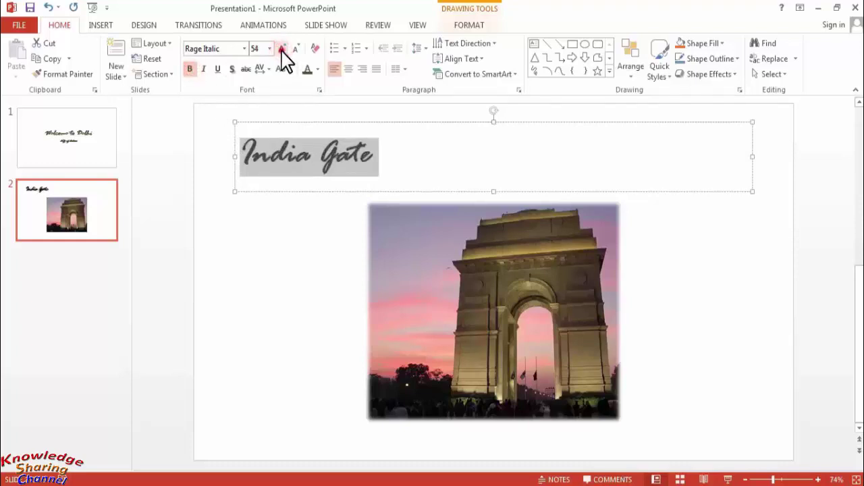
{"action": "left_click", "coordinate": [281, 48]}
{"action": "left_click", "coordinate": [307, 68]}
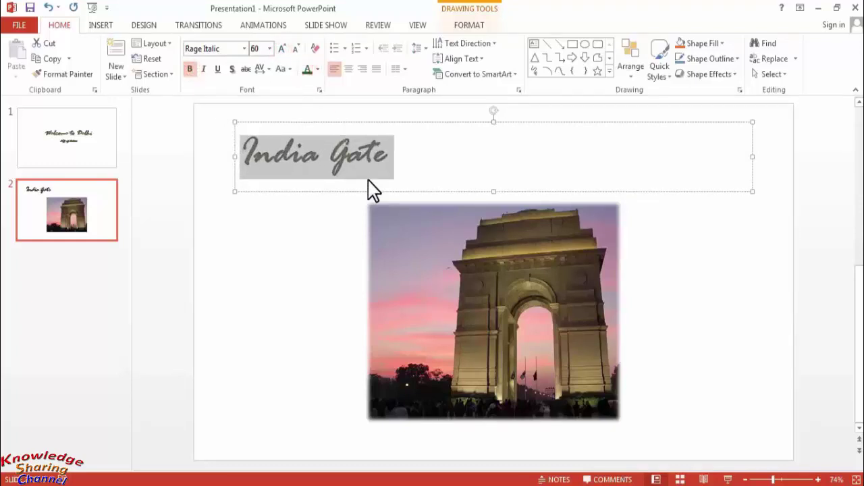
{"action": "left_click", "coordinate": [314, 289]}
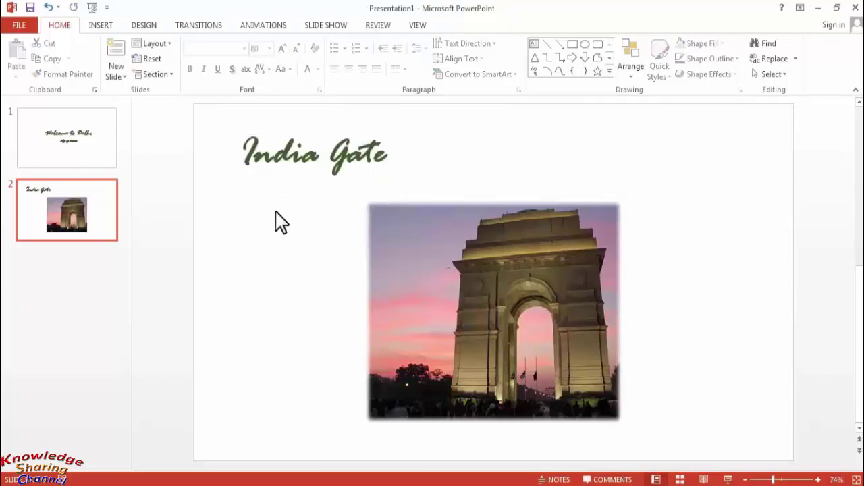
- Add a third Title and Content slide titled 'Qutub Minar'
{"action": "left_click", "coordinate": [117, 73]}
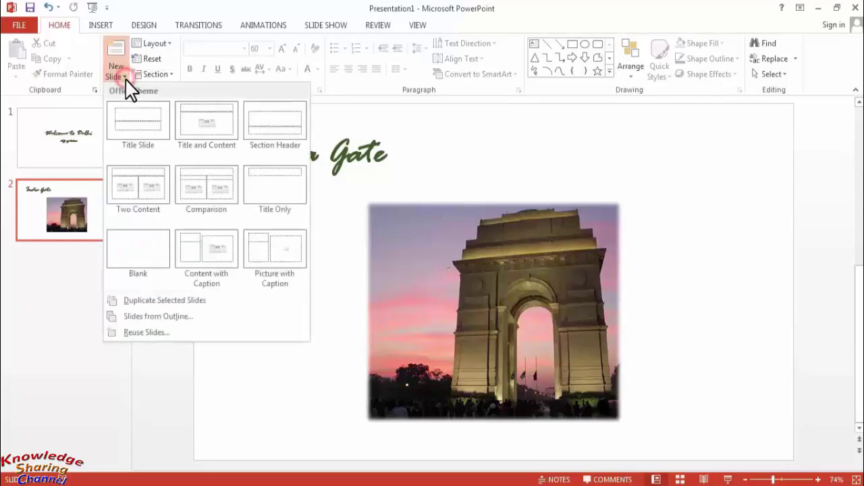
{"action": "left_click", "coordinate": [209, 139]}
{"action": "left_click", "coordinate": [338, 161]}
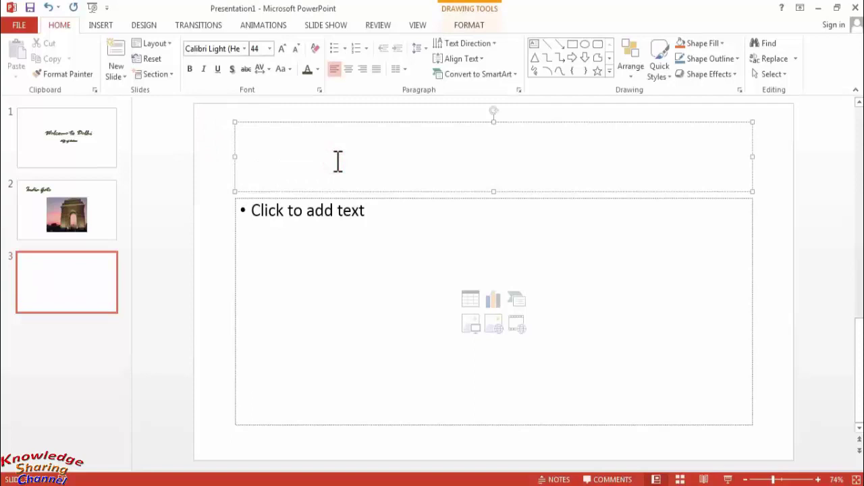
{"action": "type", "text": "Qutub"}
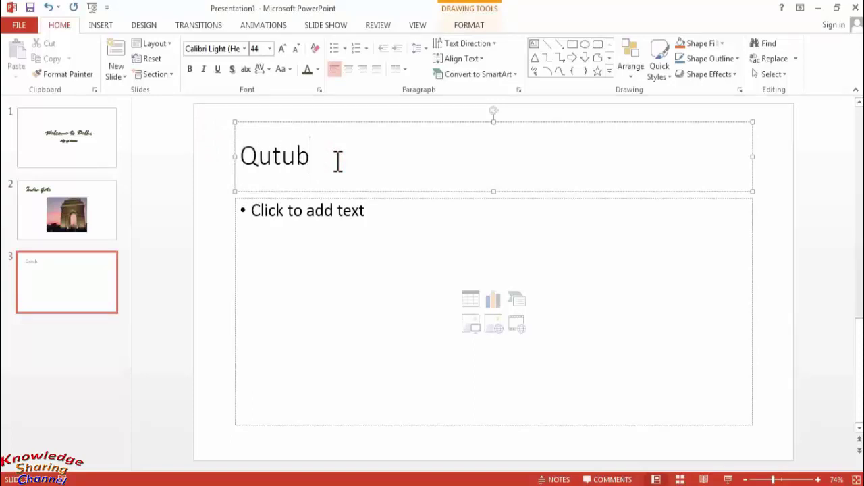
{"action": "type", "text": " Minar"}
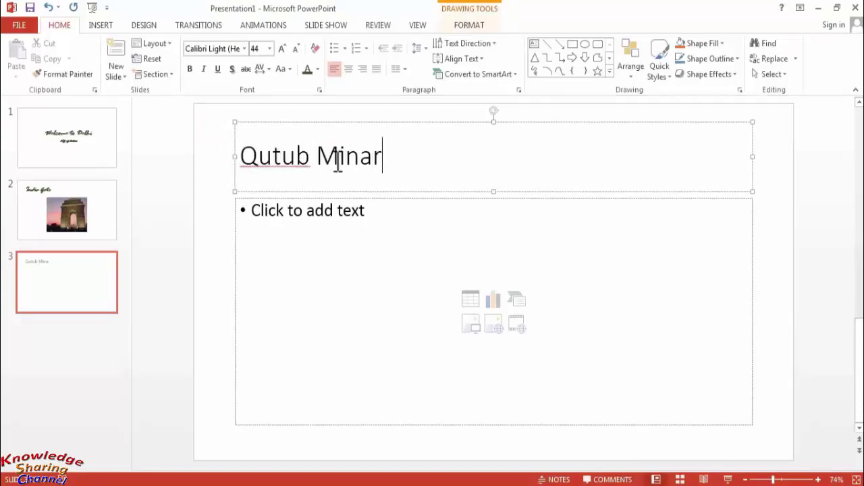
- Make the 'Qutub Minar' title bold 60 pt Rage Italic in dark green
{"action": "key", "text": "ctrl+a"}
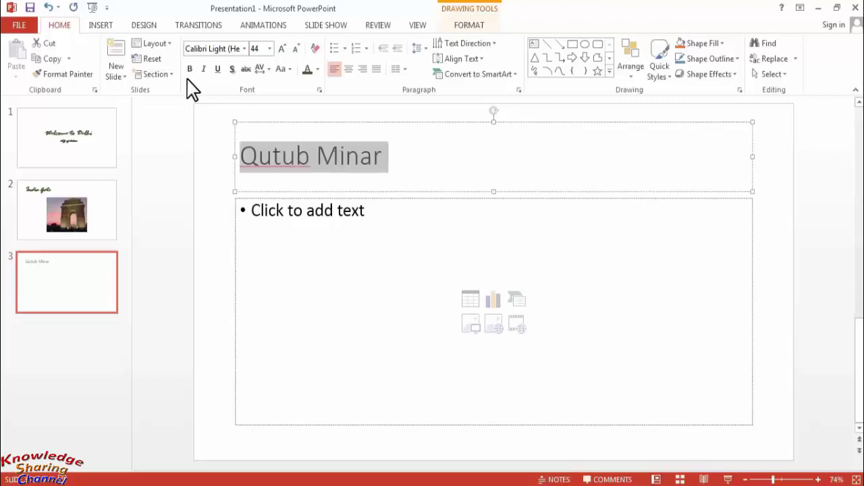
{"action": "left_click", "coordinate": [190, 69]}
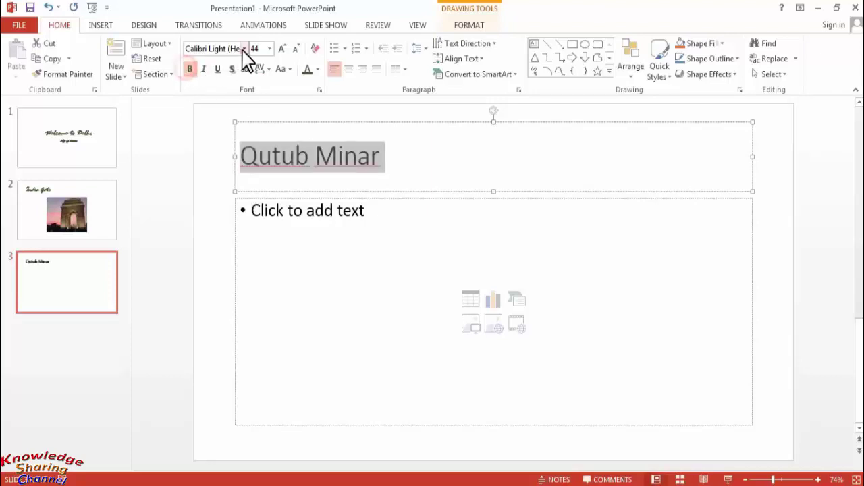
{"action": "left_click", "coordinate": [243, 49]}
{"action": "left_click", "coordinate": [215, 128]}
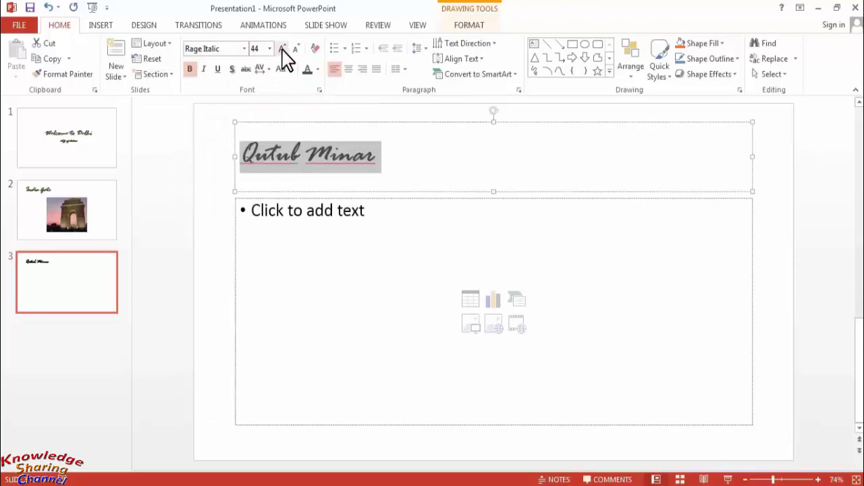
{"action": "left_click", "coordinate": [282, 48]}
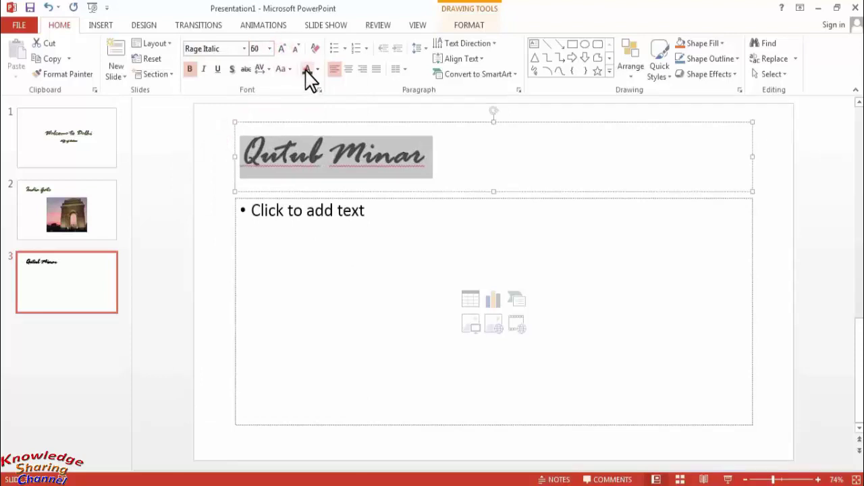
{"action": "left_click", "coordinate": [305, 69]}
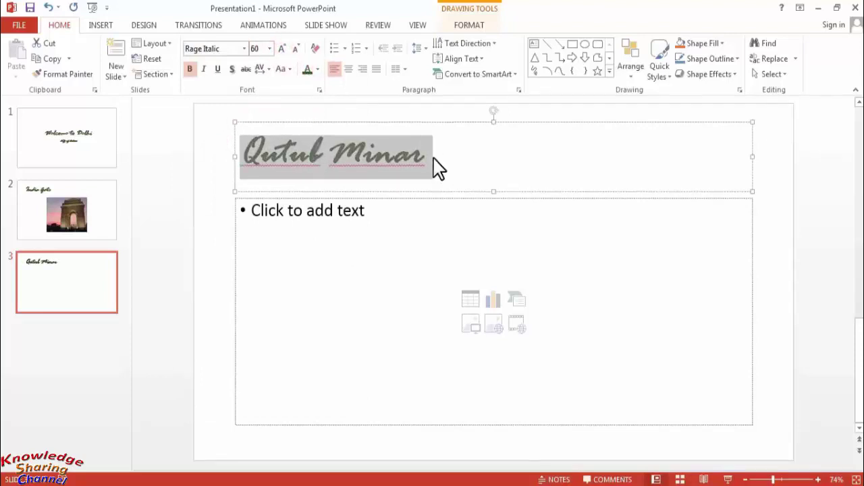
- Insert qutub minar.jpg on slide 3 with a Metal Frame style, and add slide 4
{"action": "left_click", "coordinate": [471, 325]}
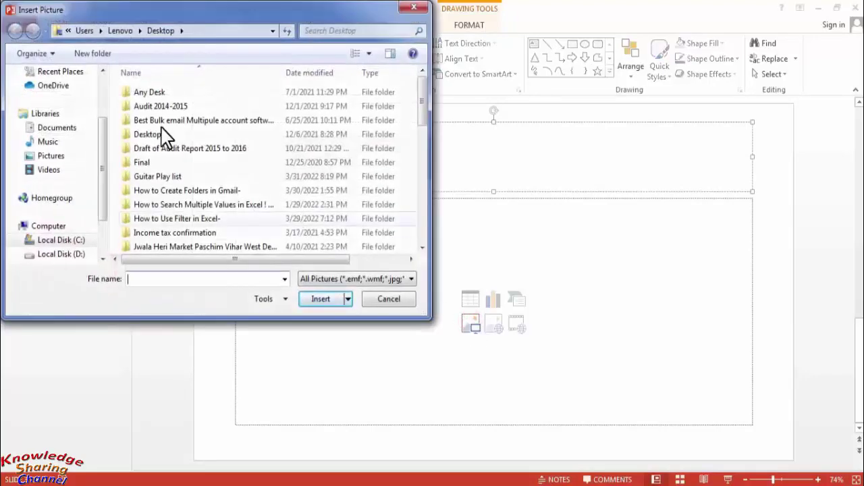
{"action": "left_click", "coordinate": [68, 30]}
{"action": "left_click", "coordinate": [75, 75]}
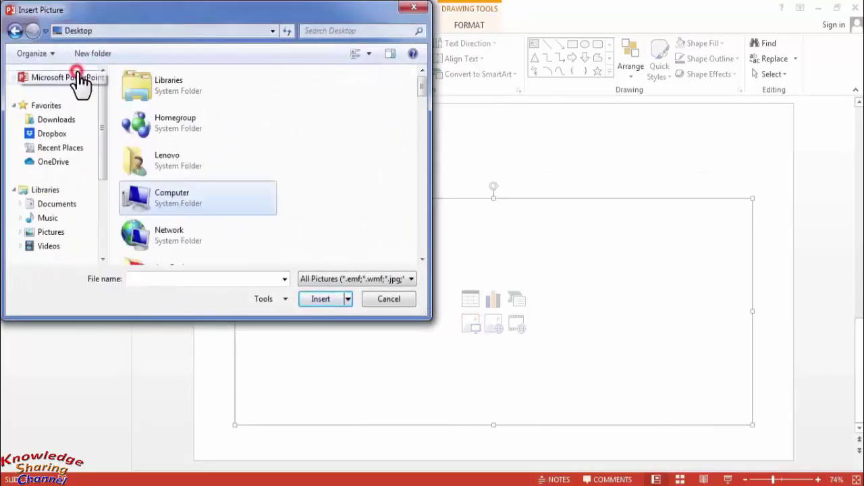
{"action": "left_click_drag", "start_coordinate": [422, 94], "coordinate": [434, 238]}
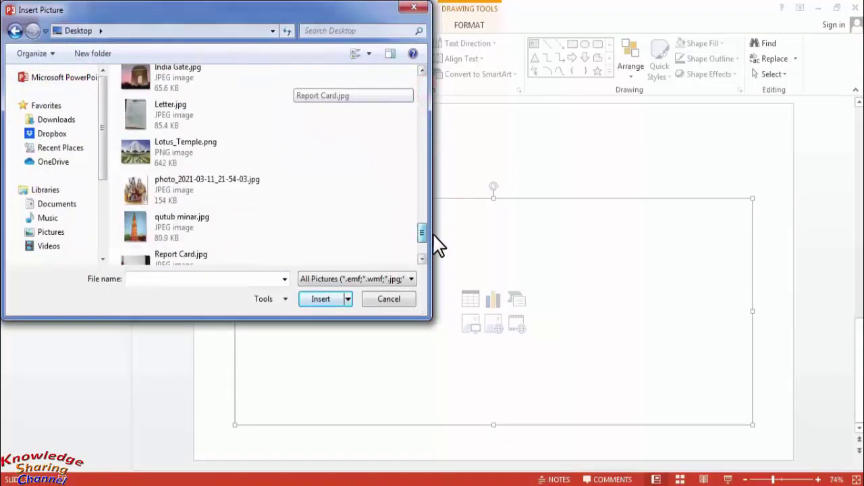
{"action": "left_click", "coordinate": [169, 236]}
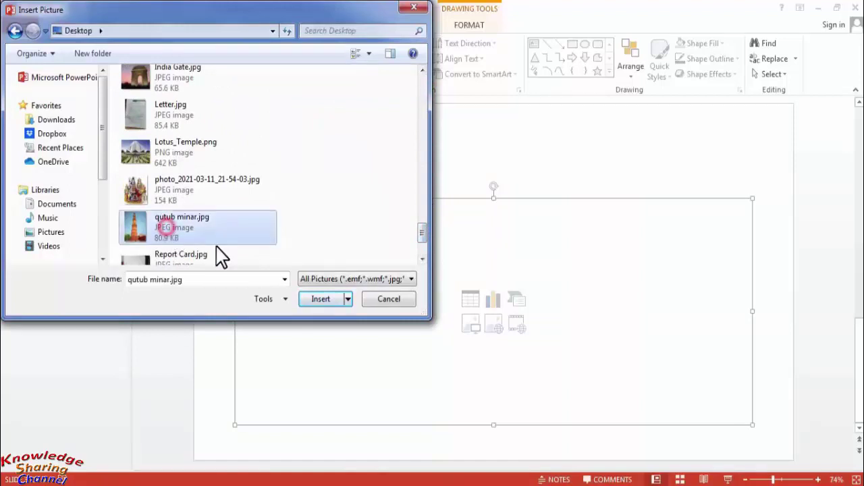
{"action": "left_click", "coordinate": [321, 301]}
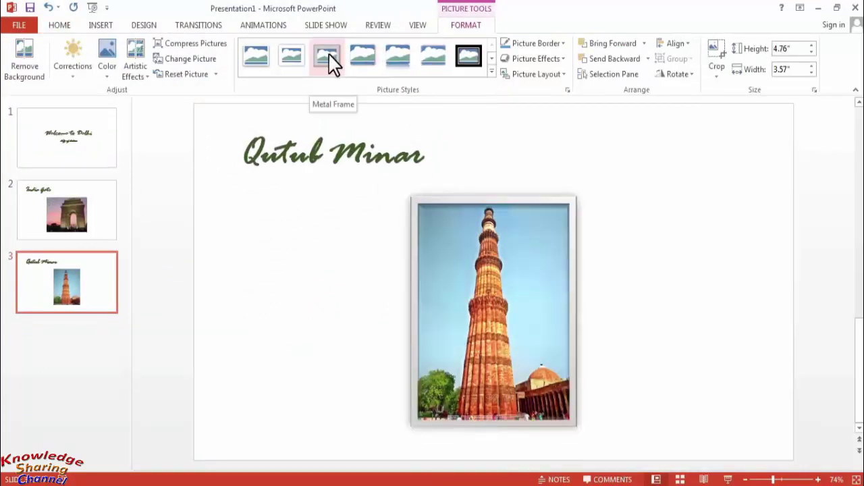
{"action": "left_click", "coordinate": [331, 62]}
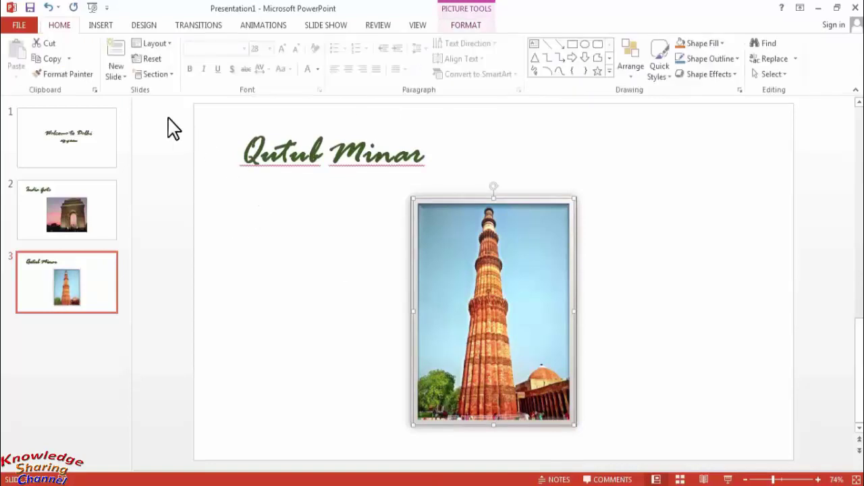
{"action": "left_click", "coordinate": [122, 79]}
{"action": "left_click", "coordinate": [208, 139]}
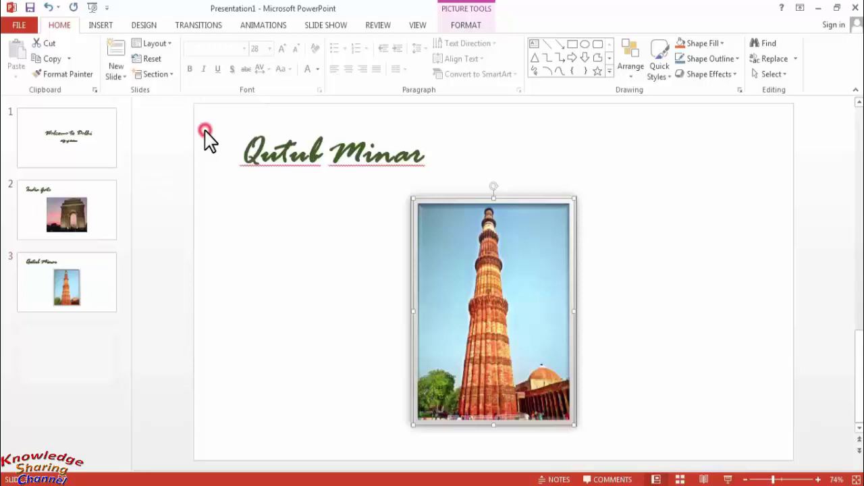
- Title slide 4 'Lotus Temple' in coloured 60 pt Rage Italic
{"action": "left_click", "coordinate": [328, 160]}
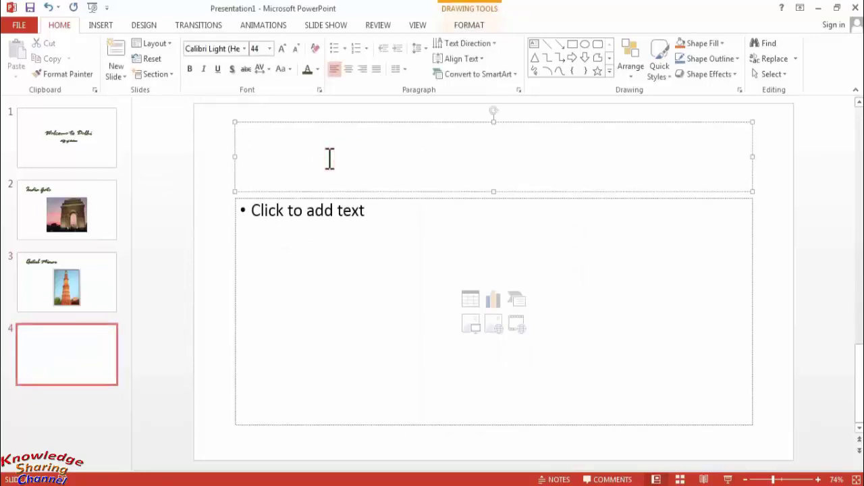
{"action": "type", "text": "Lotu"}
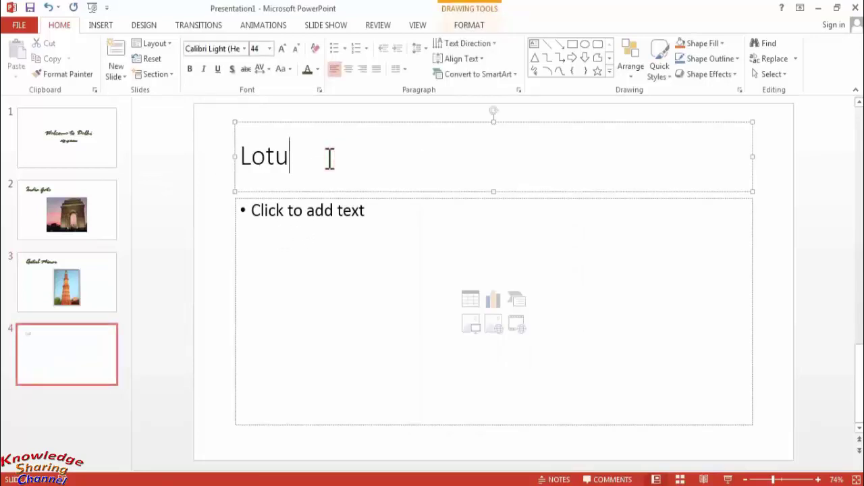
{"action": "type", "text": "s Temple"}
{"action": "triple_click", "coordinate": [329, 159]}
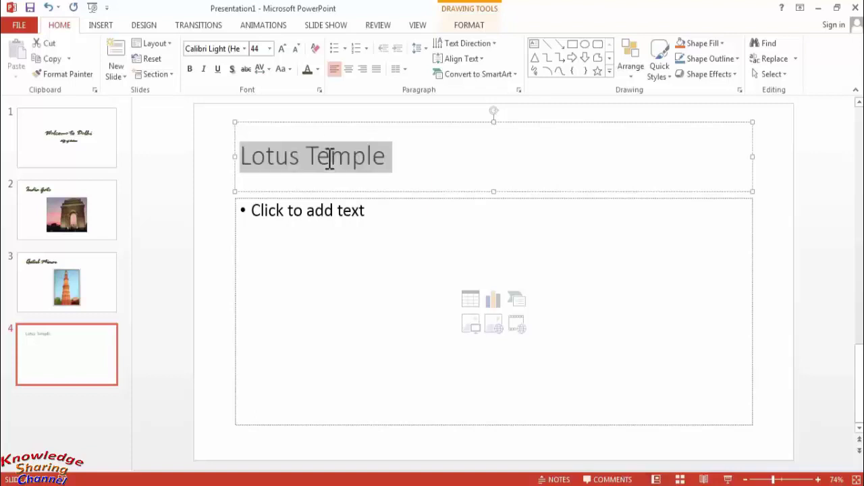
{"action": "left_click", "coordinate": [242, 48]}
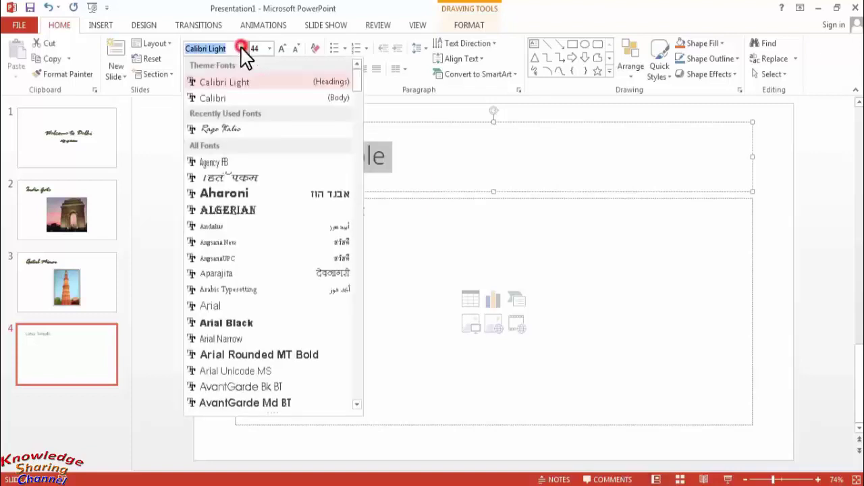
{"action": "left_click", "coordinate": [225, 130]}
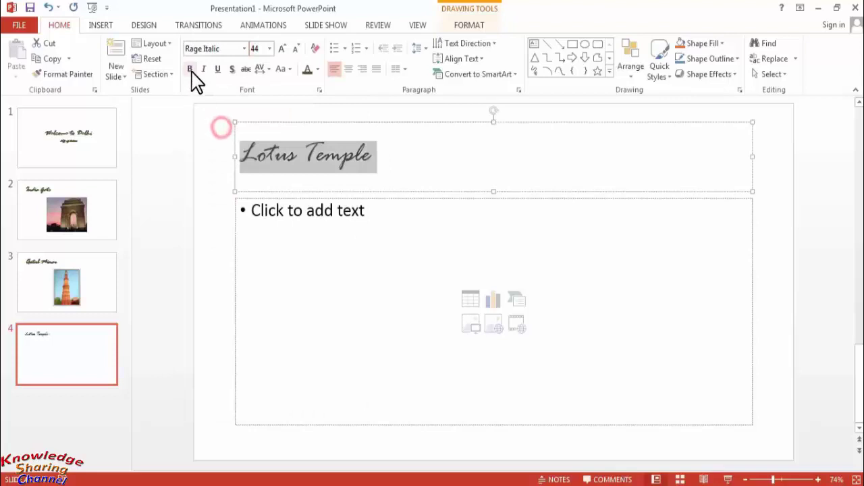
{"action": "left_click", "coordinate": [279, 48]}
{"action": "left_click", "coordinate": [279, 48]}
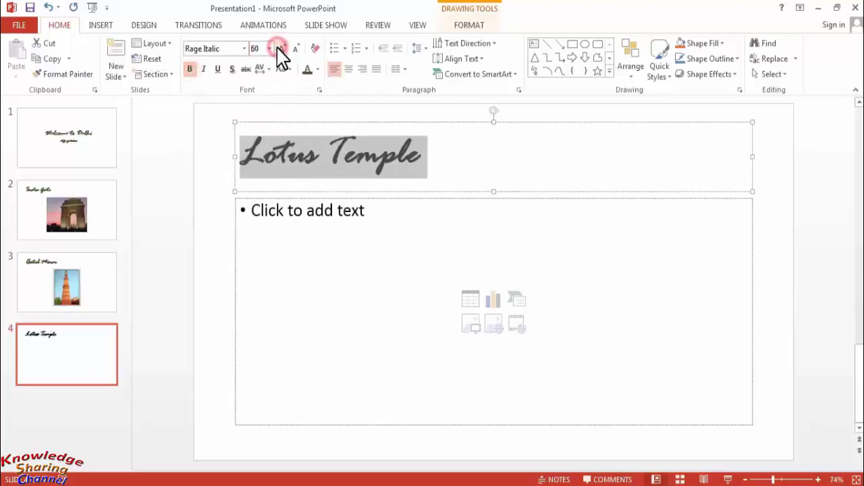
{"action": "left_click", "coordinate": [307, 69]}
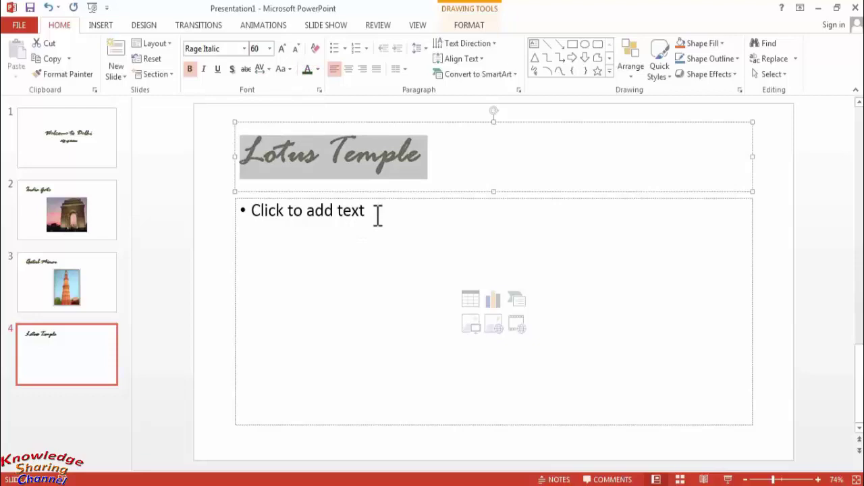
{"action": "left_click", "coordinate": [376, 214]}
- Insert Lotus_Temple.png from the Desktop folder into the body of slide 4
{"action": "left_click", "coordinate": [471, 323]}
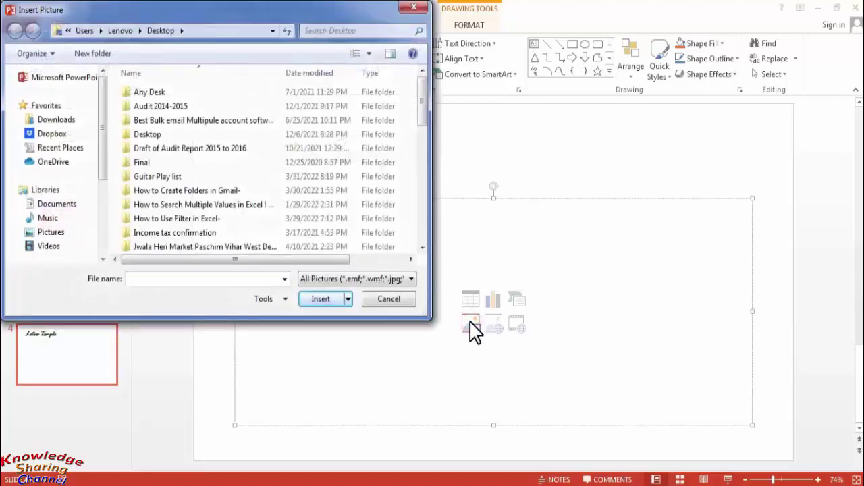
{"action": "left_click", "coordinate": [67, 30]}
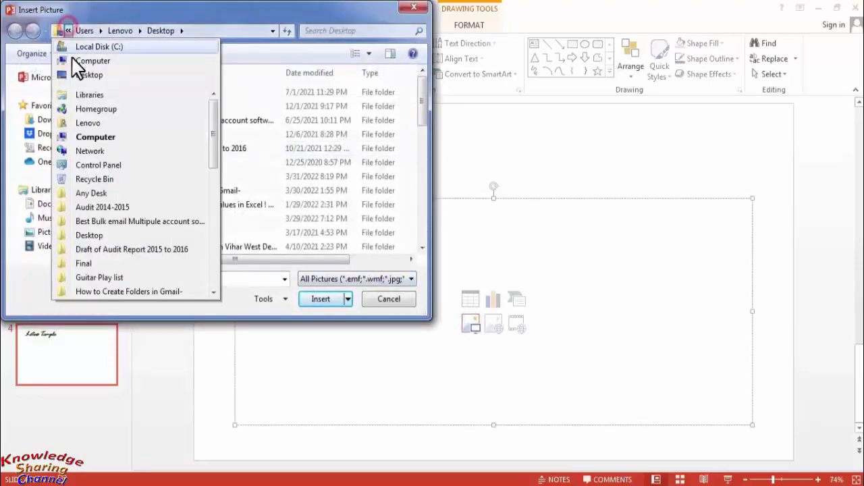
{"action": "left_click", "coordinate": [79, 75]}
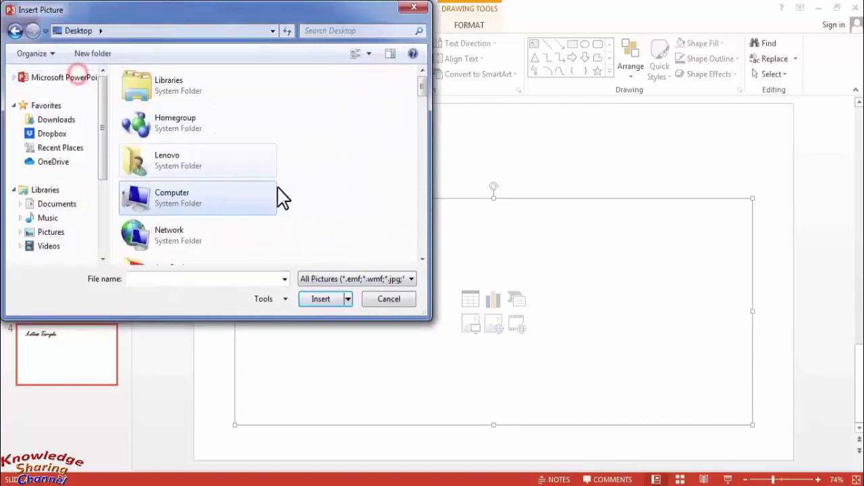
{"action": "left_click_drag", "start_coordinate": [421, 110], "coordinate": [429, 220]}
{"action": "scroll", "coordinate": [436, 267], "scroll_direction": "down", "scroll_amount": 5}
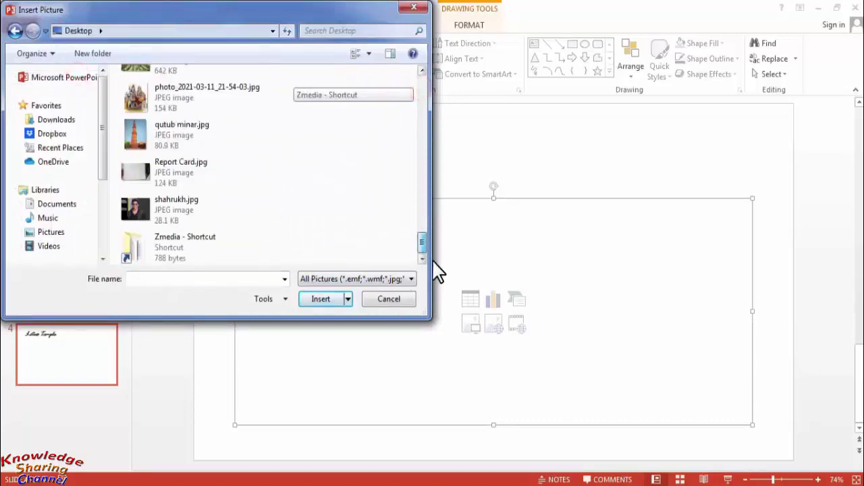
{"action": "scroll", "coordinate": [222, 150], "scroll_direction": "up", "scroll_amount": 2}
{"action": "left_click", "coordinate": [182, 139]}
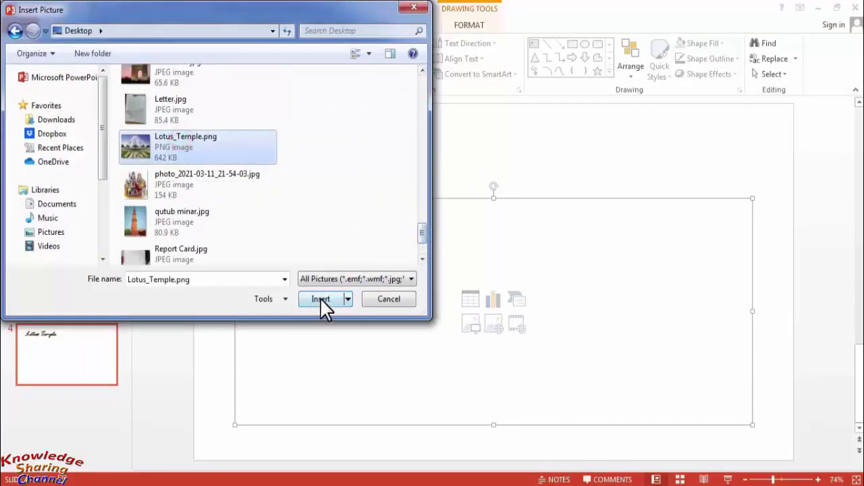
{"action": "left_click", "coordinate": [320, 298]}
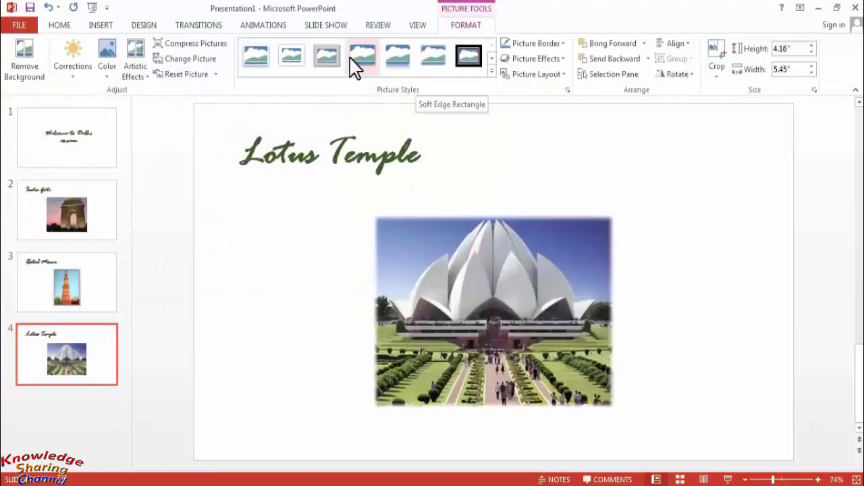
- Apply the Simple Frame, White picture style to the Lotus Temple photo
{"action": "left_click", "coordinate": [264, 60]}
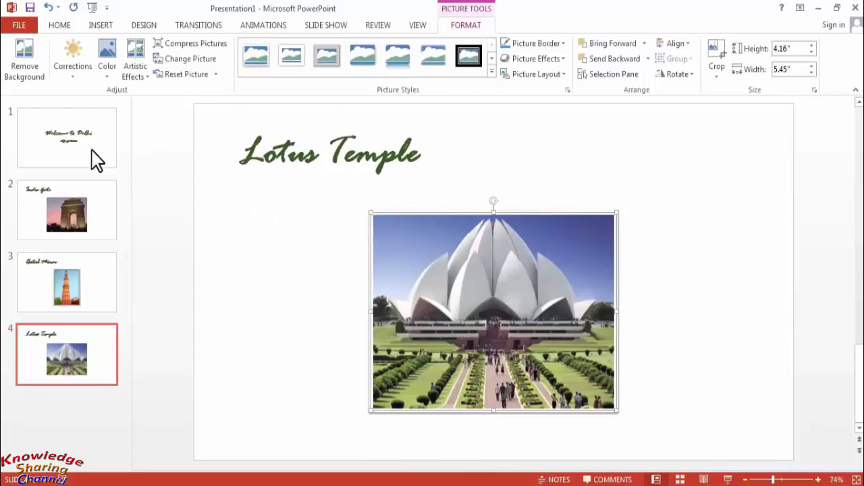
- Add a new fifth slide with the Blank layout
{"action": "left_click", "coordinate": [59, 25]}
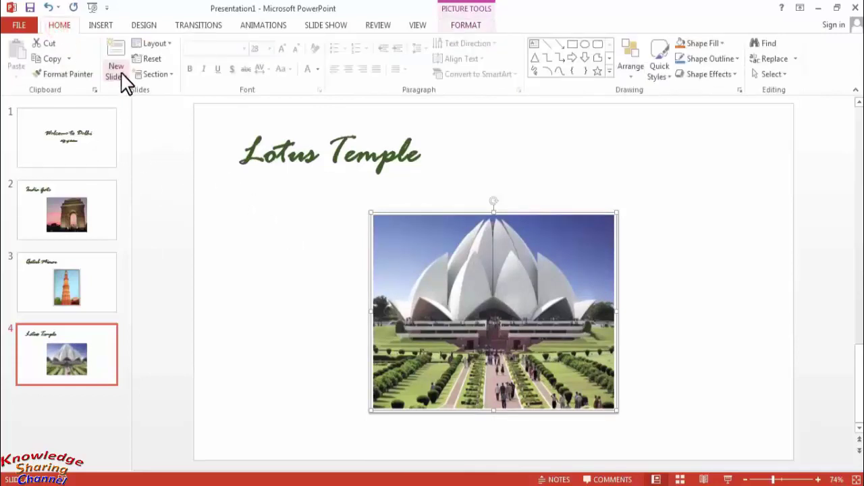
{"action": "left_click", "coordinate": [125, 81]}
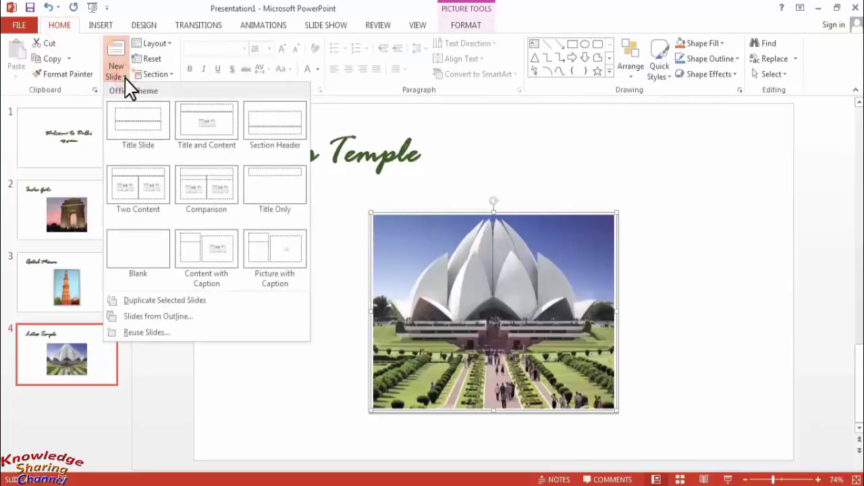
{"action": "left_click", "coordinate": [142, 257]}
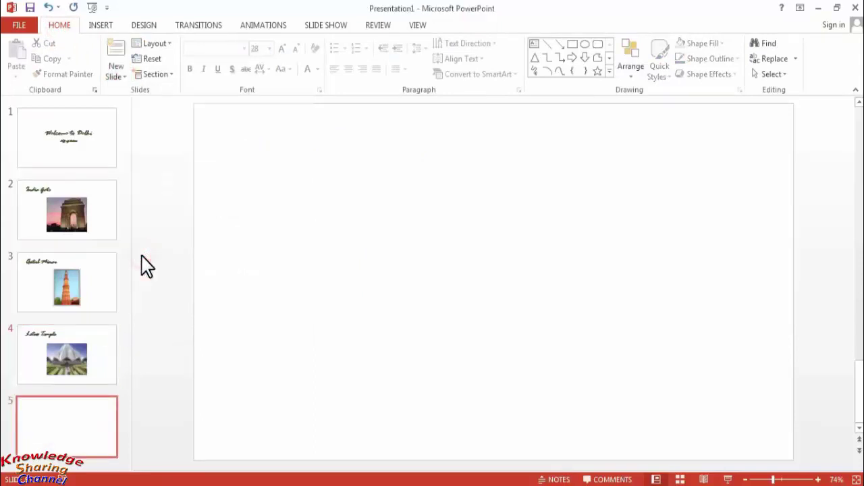
- Draw a text box across the middle of slide 5 reading 'Thank You !!!'
{"action": "left_click", "coordinate": [534, 45]}
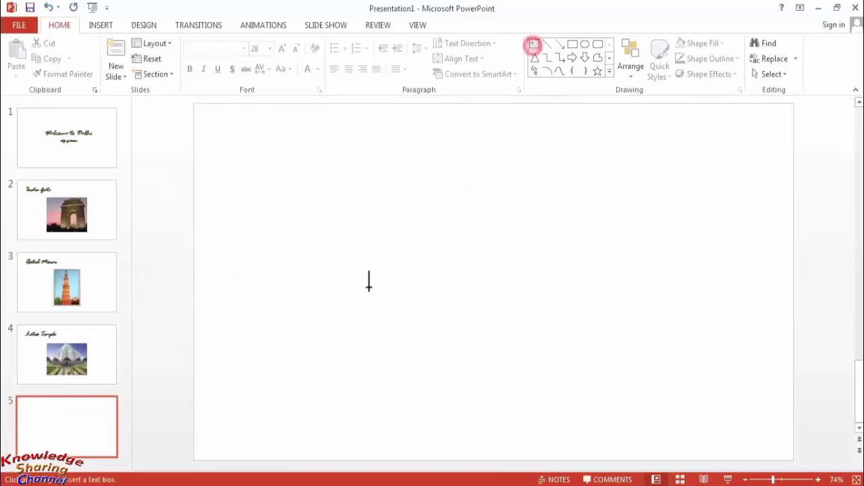
{"action": "mouse_move", "coordinate": [306, 240]}
{"action": "left_mouse_down"}
{"action": "mouse_move", "coordinate": [643, 308]}
{"action": "mouse_move", "coordinate": [664, 301]}
{"action": "left_mouse_up"}
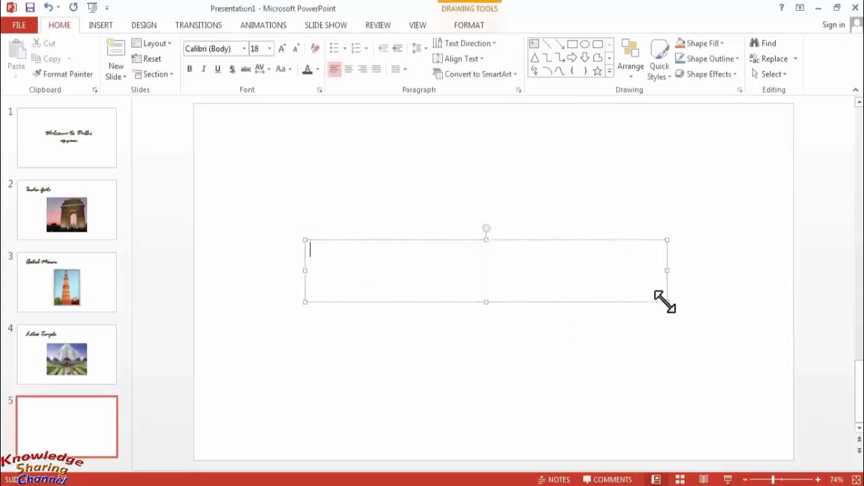
{"action": "type", "text": "Thank You !!!"}
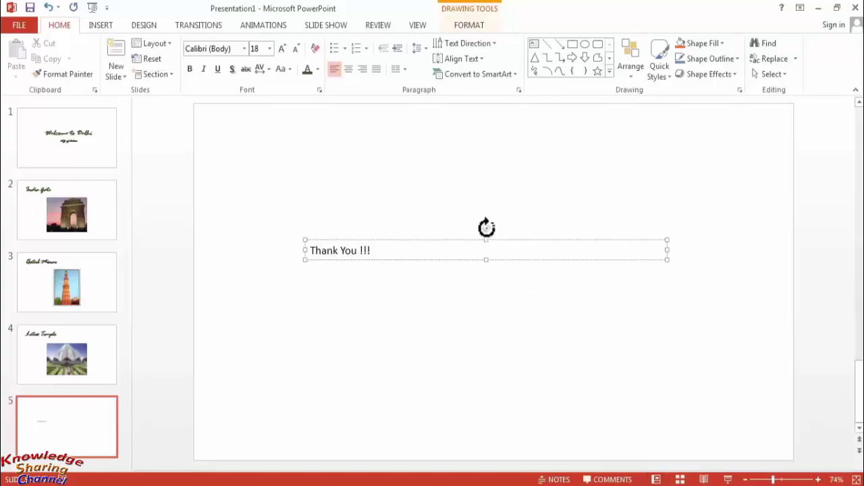
- Tilt the Thank You text box slightly counter-clockwise and select all its text
{"action": "left_click", "coordinate": [486, 228]}
{"action": "left_click_drag", "start_coordinate": [486, 229], "coordinate": [481, 222]}
{"action": "double_click", "coordinate": [438, 265]}
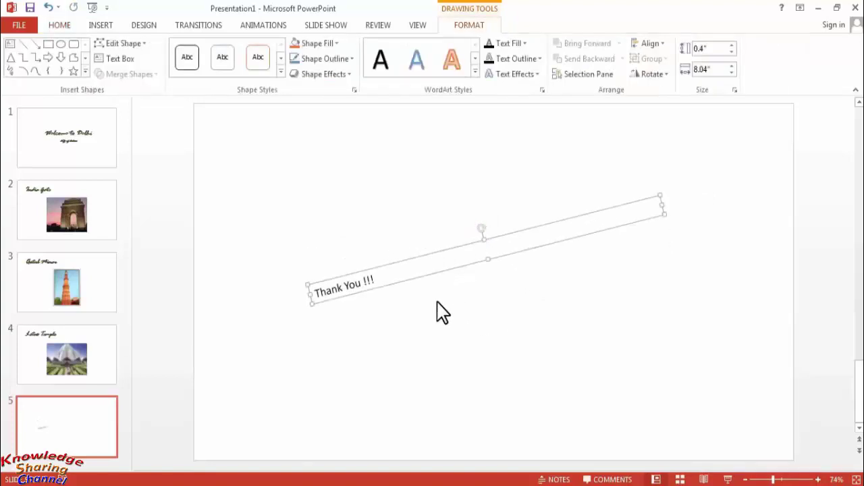
{"action": "left_click", "coordinate": [363, 285]}
{"action": "key", "text": "ctrl+a"}
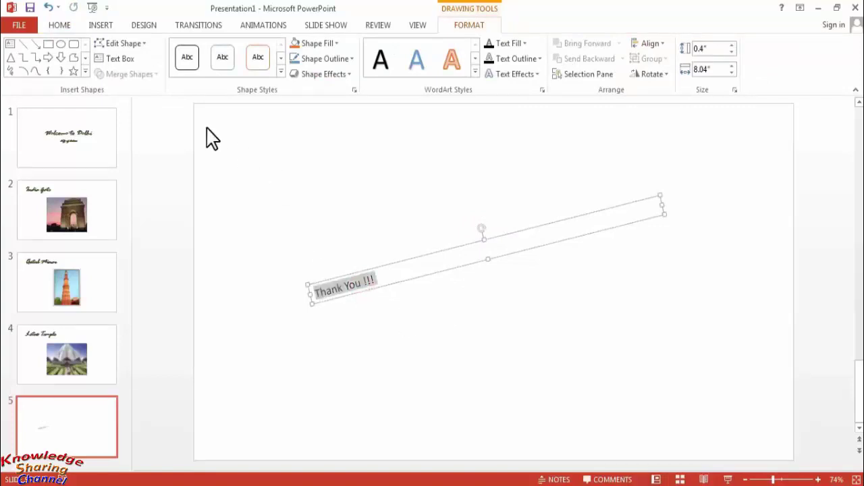
- Format the Thank You text as bold, centred Rage Italic at size 60
{"action": "left_click", "coordinate": [61, 26]}
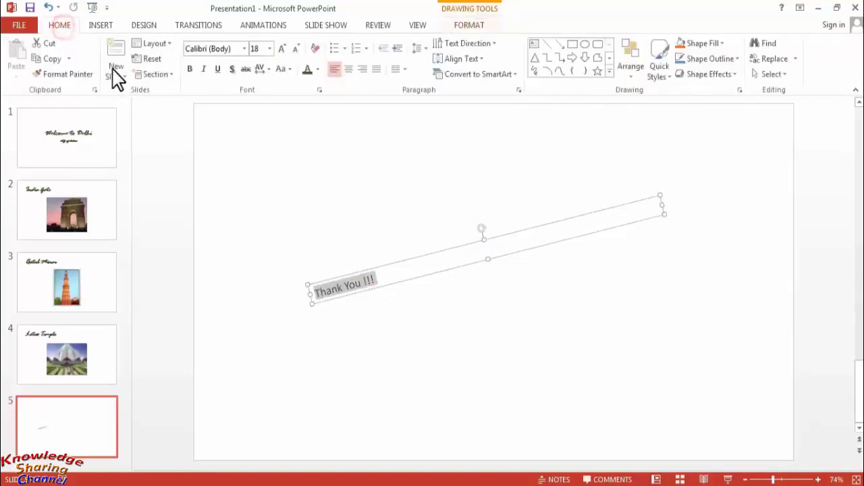
{"action": "left_click", "coordinate": [190, 70]}
{"action": "left_click", "coordinate": [244, 48]}
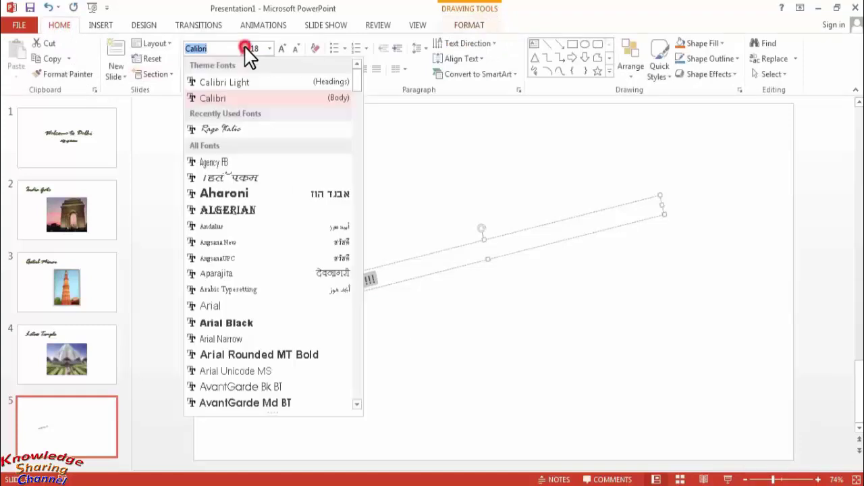
{"action": "left_click", "coordinate": [239, 130]}
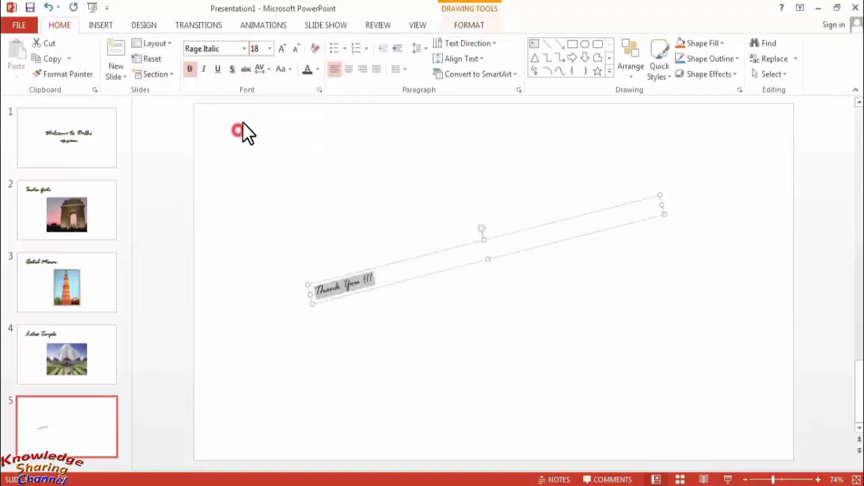
{"action": "left_click", "coordinate": [281, 50]}
{"action": "left_click", "coordinate": [282, 50]}
{"action": "left_click", "coordinate": [281, 49]}
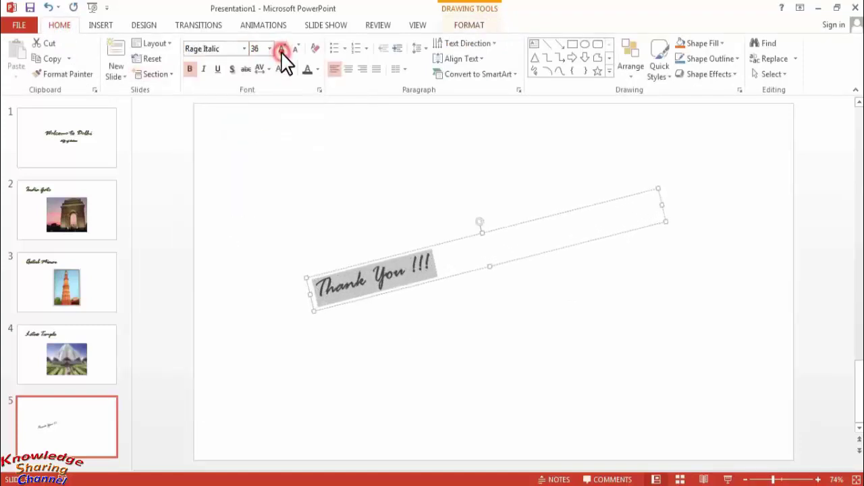
{"action": "left_click", "coordinate": [282, 50]}
{"action": "left_click", "coordinate": [282, 50]}
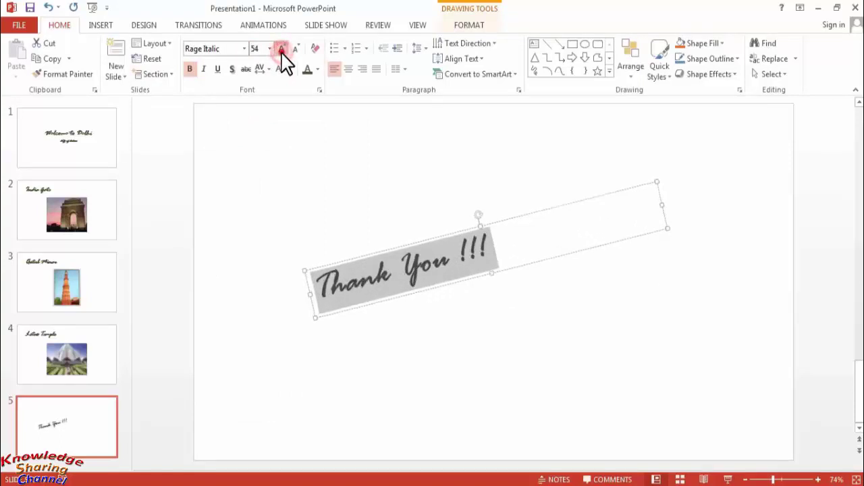
{"action": "left_click", "coordinate": [282, 50]}
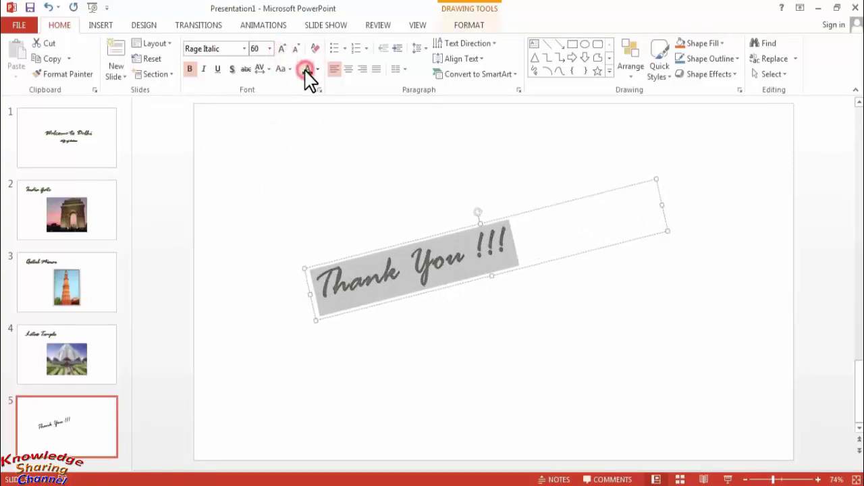
{"action": "left_click", "coordinate": [348, 70]}
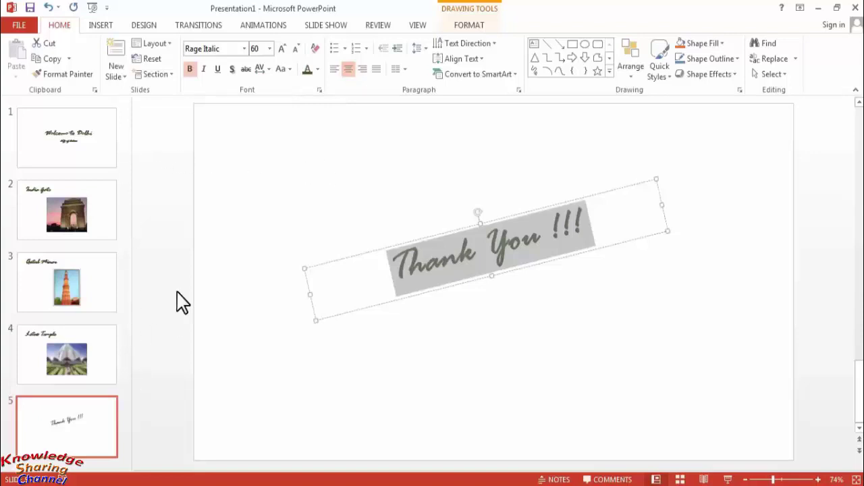
- Run the slide show from the beginning, advancing through all five Delhi slides to the end
{"action": "left_click", "coordinate": [326, 25]}
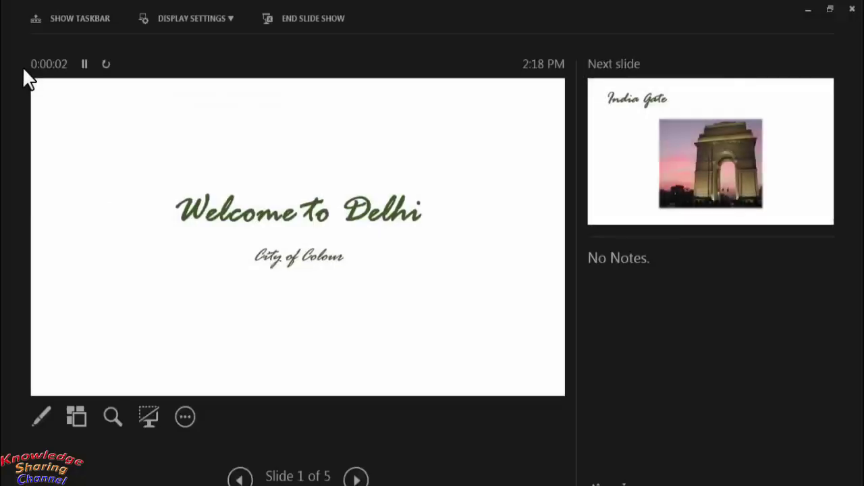
{"action": "key", "text": "space"}
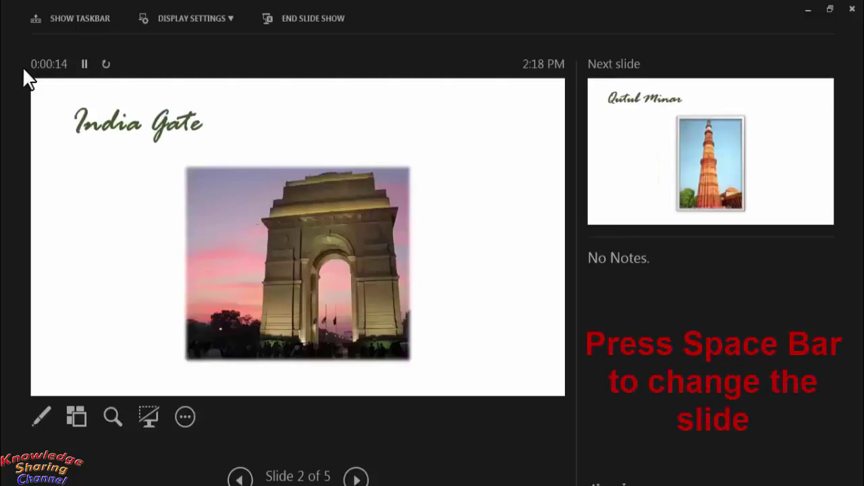
{"action": "key", "text": "space"}
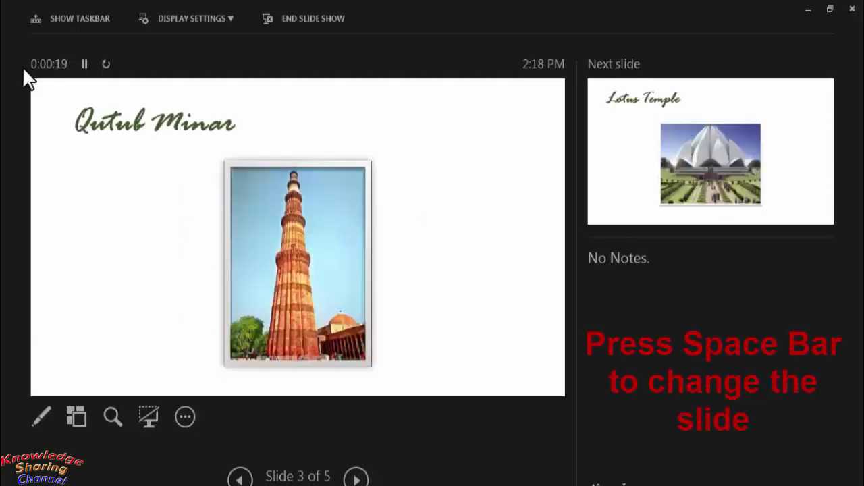
{"action": "key", "text": "space"}
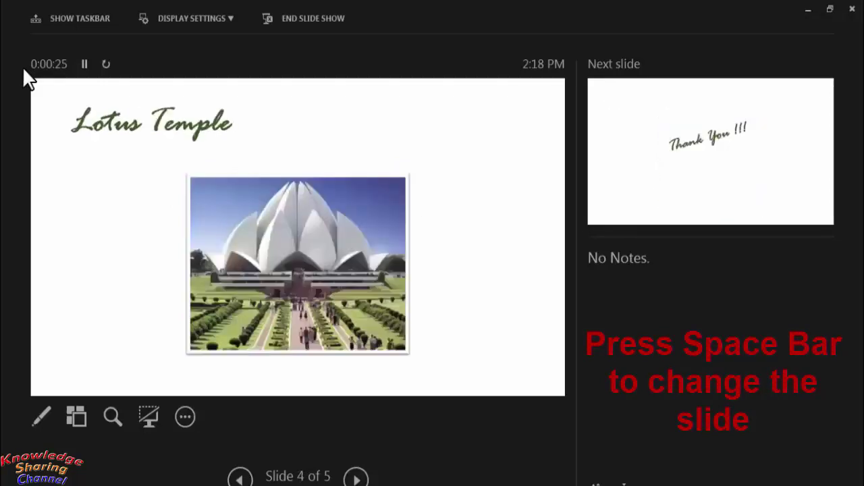
{"action": "key", "text": "space"}
{"action": "key", "text": "space"}
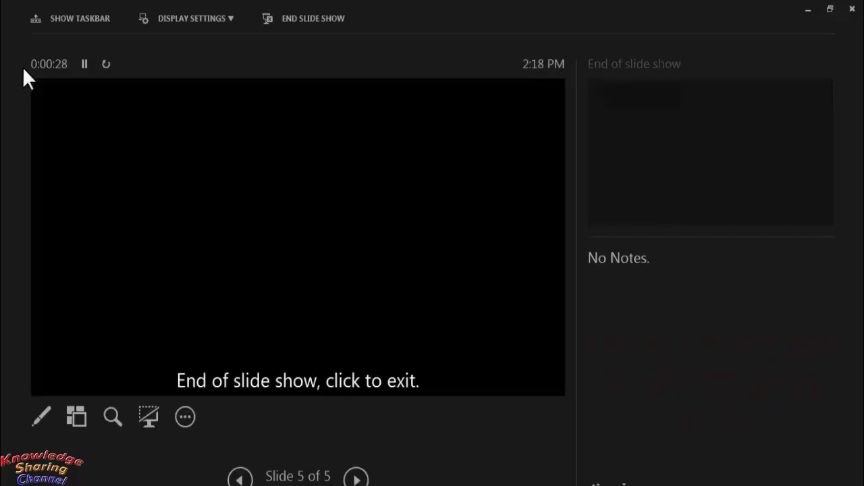
{"action": "key", "text": "space"}
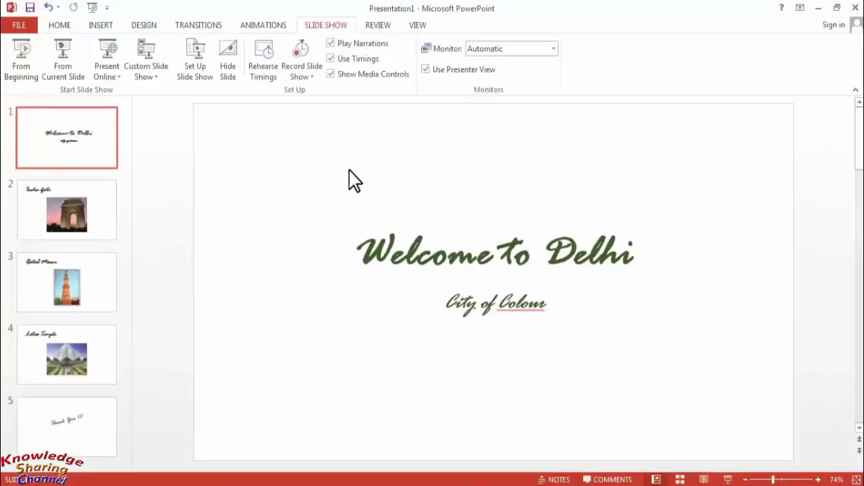
- Save As the presentation into the Desktop folder, named 'Welcome to Delhi.pptx'
{"action": "left_click", "coordinate": [22, 30]}
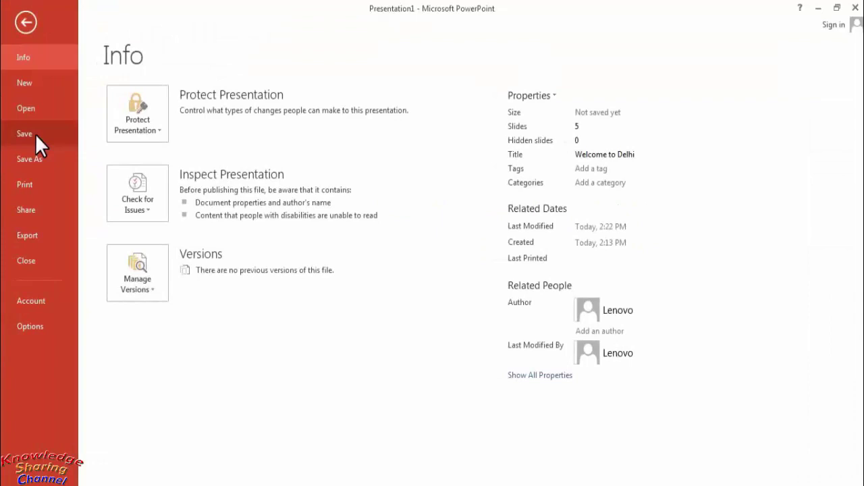
{"action": "left_click", "coordinate": [35, 133]}
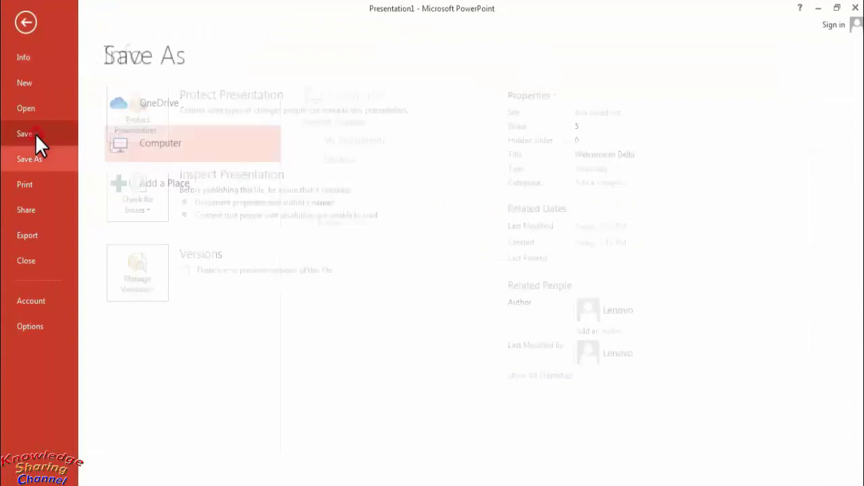
{"action": "left_click", "coordinate": [329, 213]}
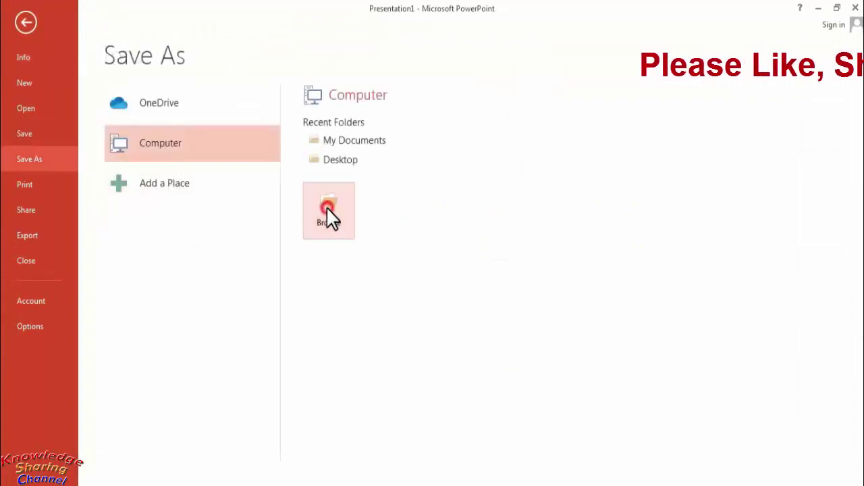
{"action": "left_click", "coordinate": [68, 31]}
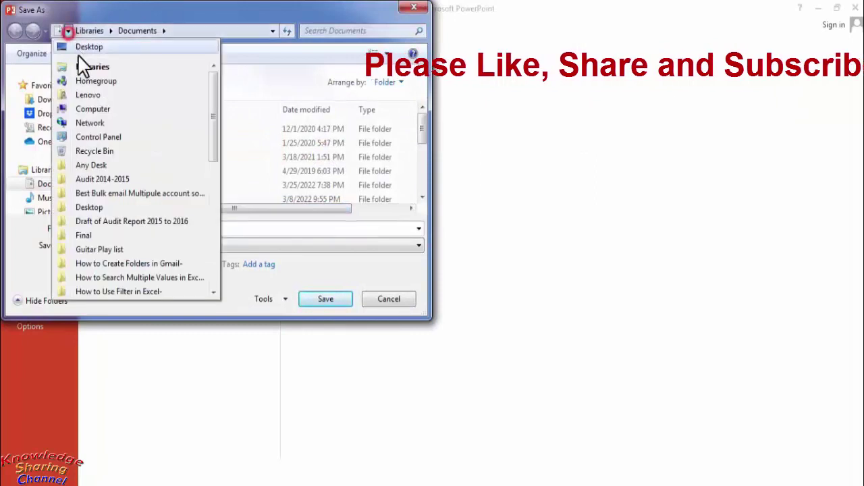
{"action": "left_click", "coordinate": [84, 47]}
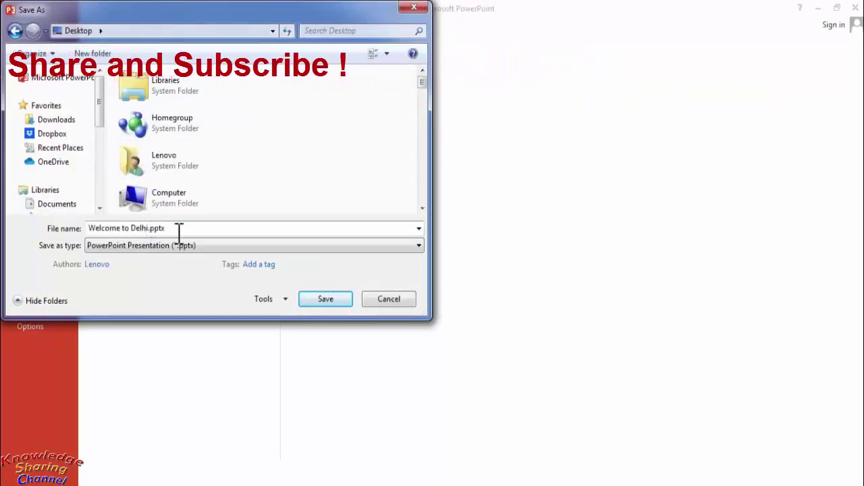
{"action": "left_click", "coordinate": [326, 297]}
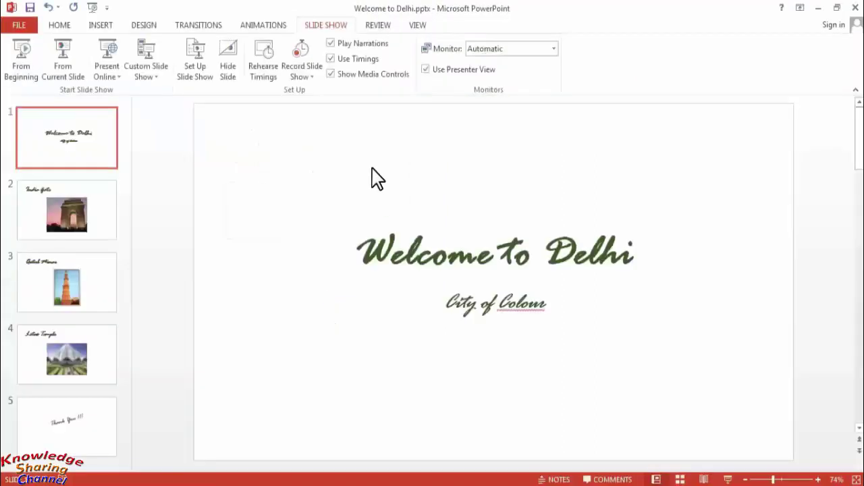